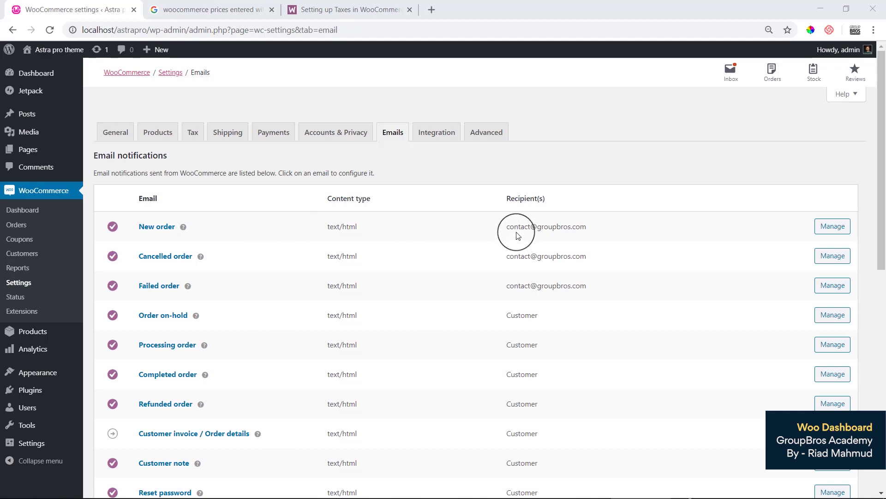
# - Review the recipient addresses in the email list, from New order down to New account
pyautogui.moveTo(502, 227); pyautogui.dragTo(588, 230)
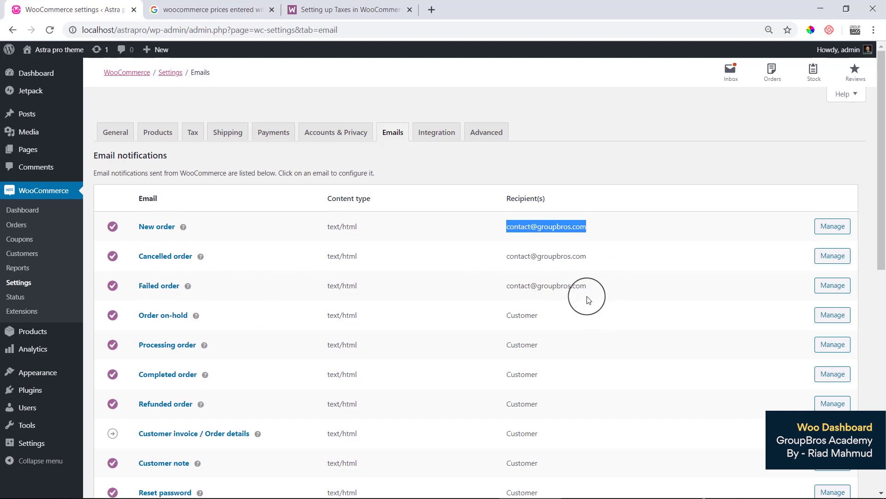
pyautogui.moveTo(511, 286); pyautogui.dragTo(568, 287)
pyautogui.scroll(-3, 568, 296)
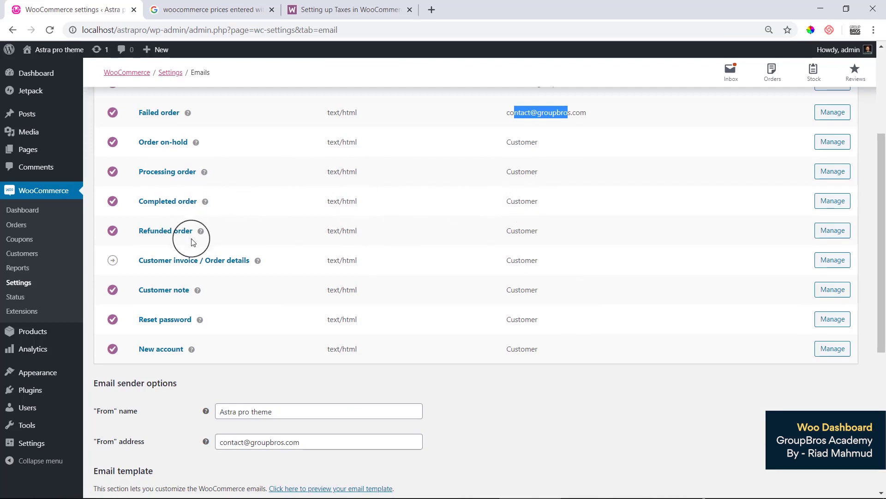
pyautogui.moveTo(516, 142); pyautogui.dragTo(539, 283)
pyautogui.click(539, 283)
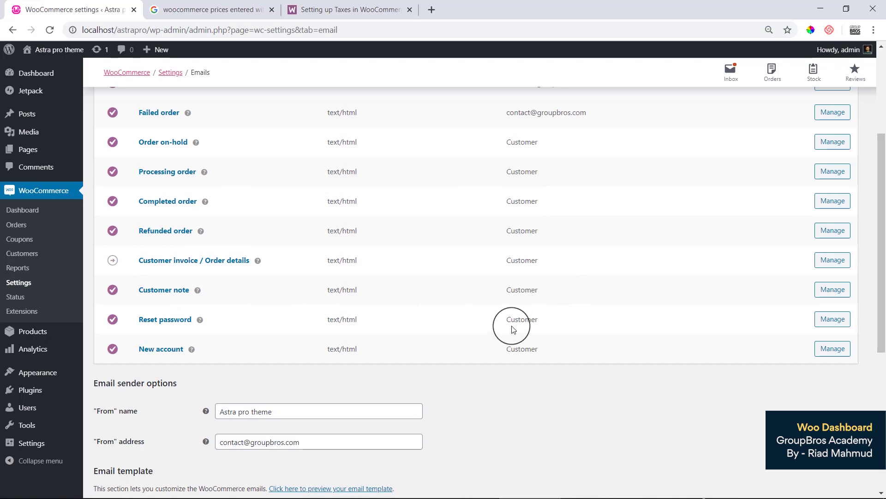
pyautogui.moveTo(506, 153); pyautogui.dragTo(525, 348)
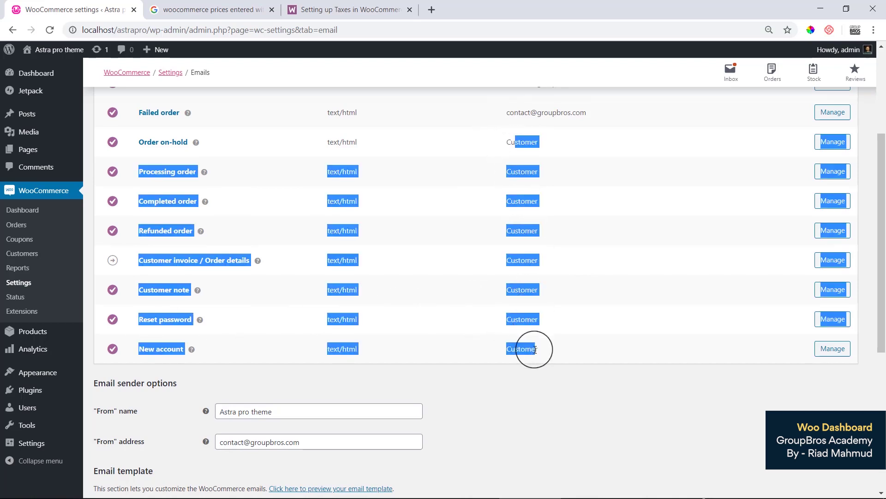
pyautogui.click(533, 349)
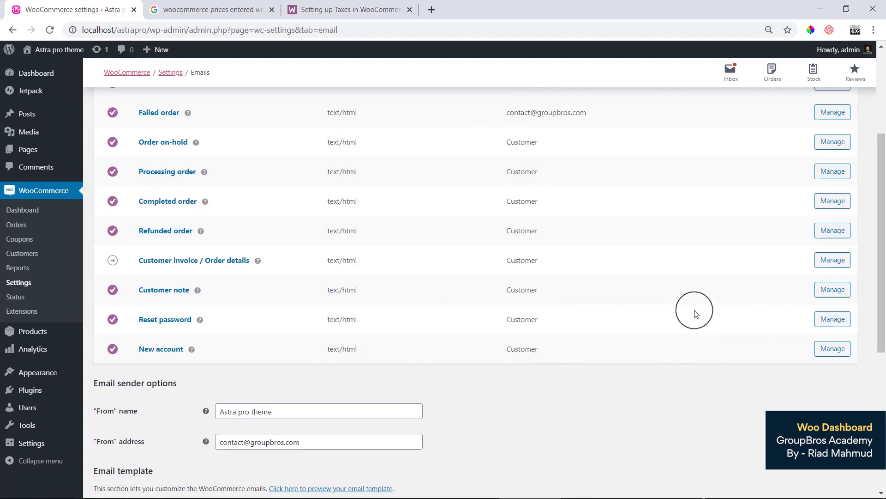
pyautogui.scroll(3, 696, 314)
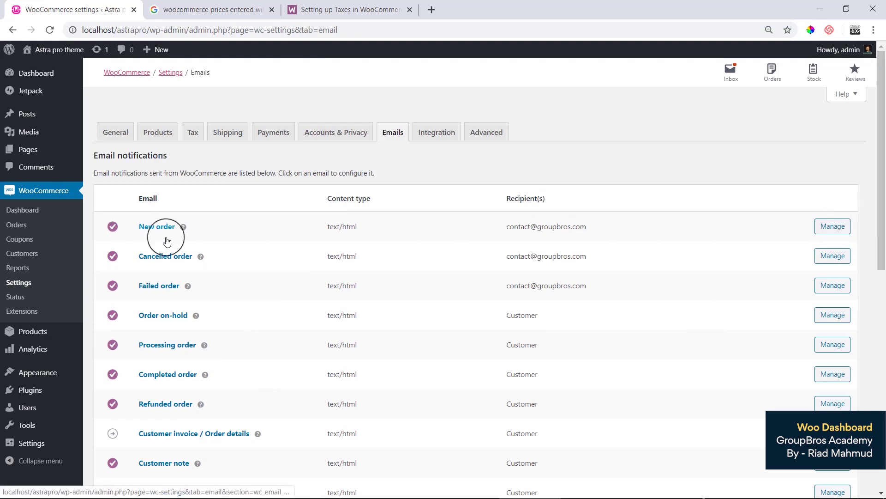
# - Open the New order email settings and inspect its recipient, subject and heading fields
pyautogui.click(831, 226)
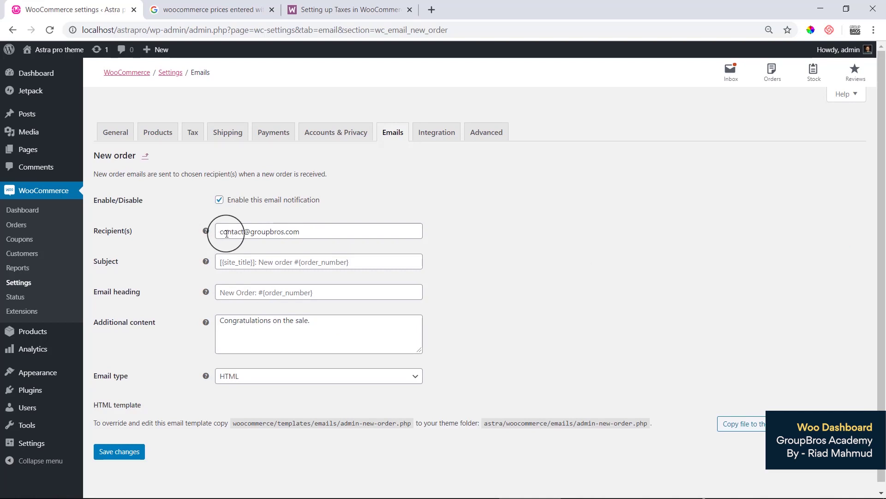
pyautogui.moveTo(227, 233); pyautogui.dragTo(314, 238)
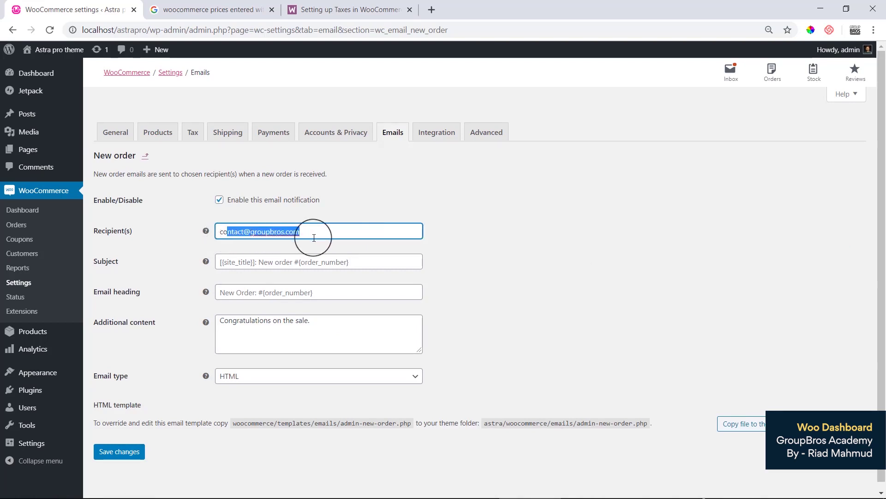
pyautogui.click(576, 260)
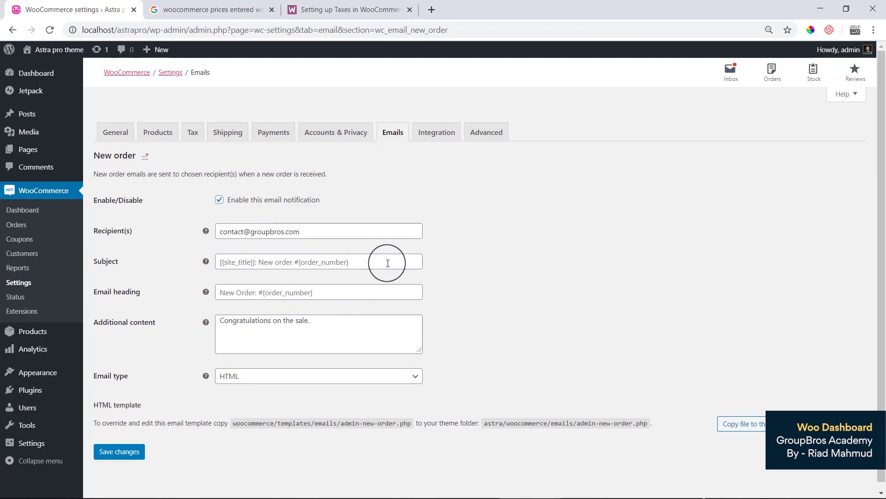
pyautogui.click(265, 292)
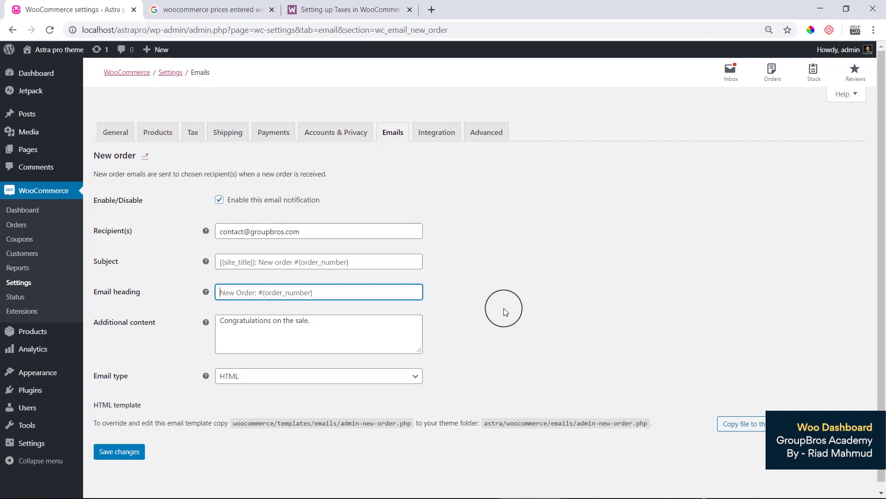
pyautogui.moveTo(206, 232)
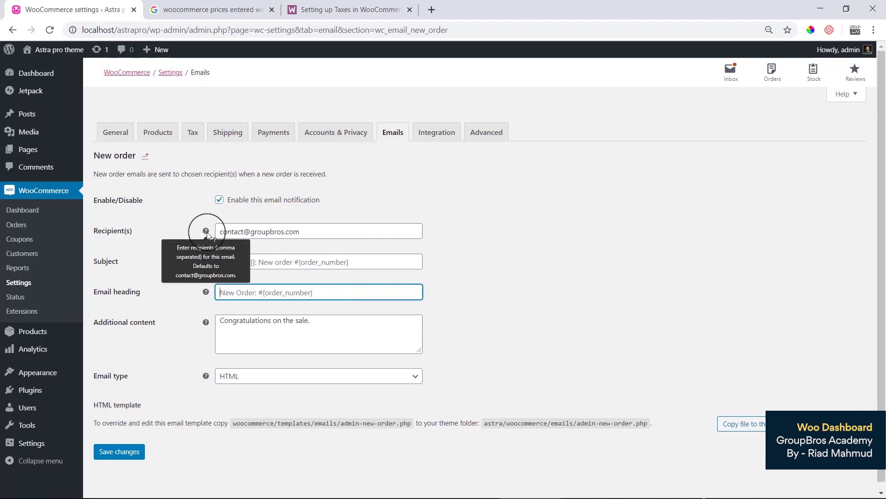
pyautogui.moveTo(206, 262)
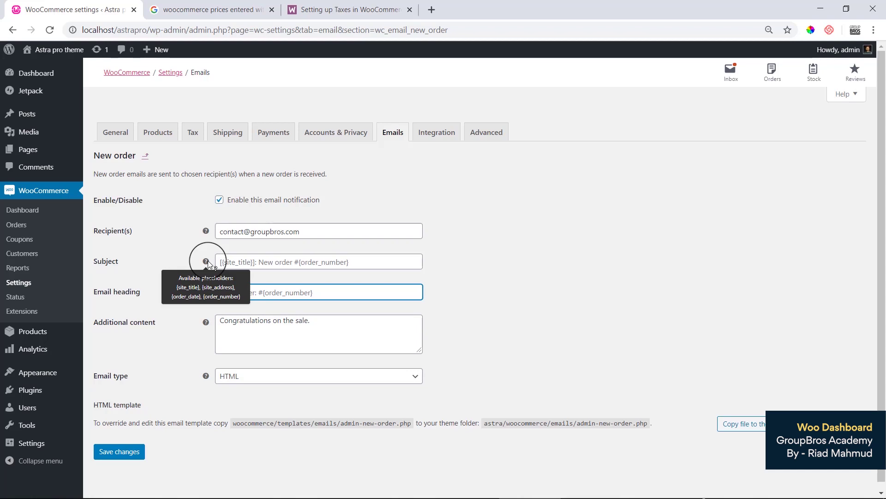
pyautogui.click(226, 262)
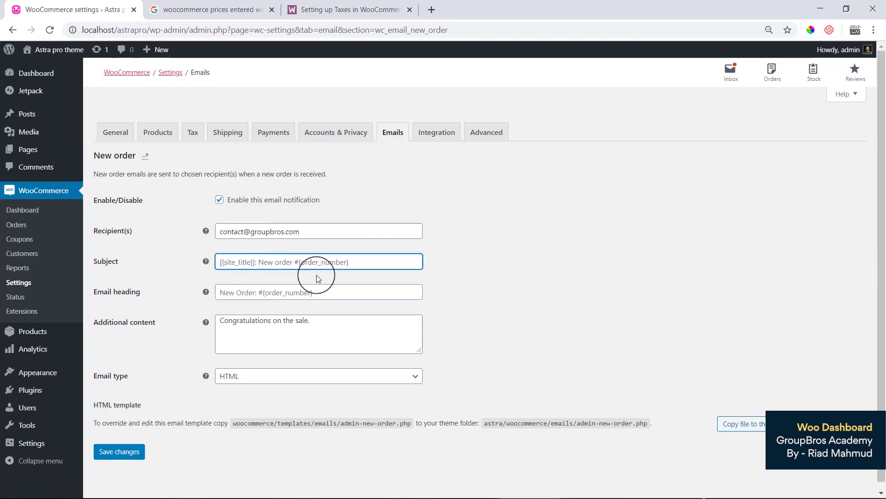
pyautogui.write('[')
pyautogui.press('BackSpace')
pyautogui.write('{site')
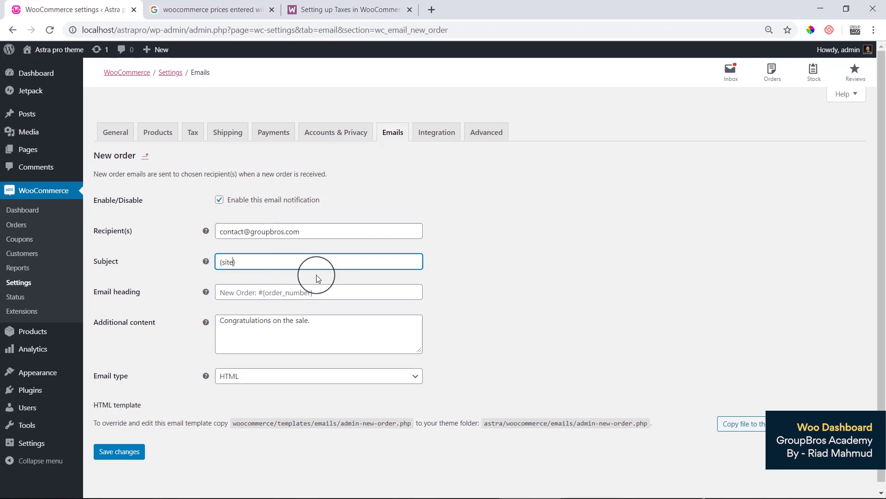
pyautogui.write('-title')
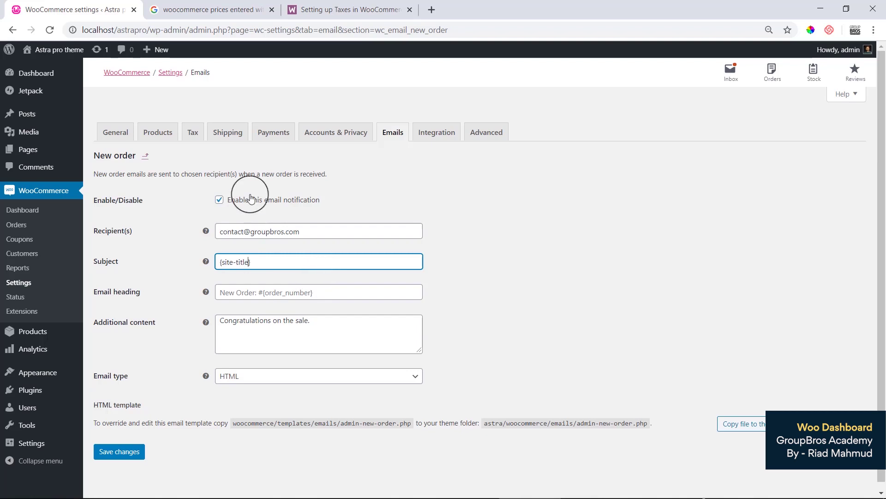
pyautogui.moveTo(206, 261)
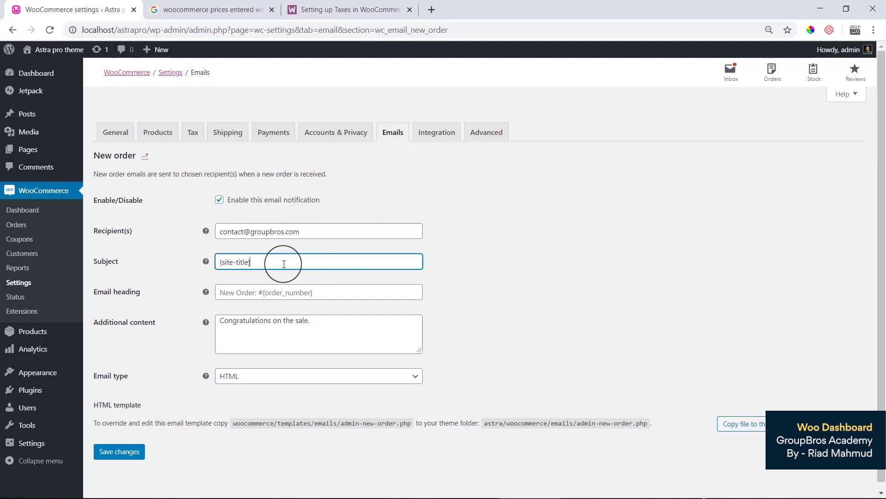
pyautogui.press('BackSpace')
pyautogui.press('BackSpace')
pyautogui.press('BackSpace')
pyautogui.press('BackSpace')
pyautogui.press('BackSpace')
pyautogui.press('BackSpace')
pyautogui.press('BackSpace')
pyautogui.press('BackSpace')
pyautogui.press('BackSpace')
pyautogui.press('BackSpace')
pyautogui.press('BackSpace')
pyautogui.press('BackSpace')
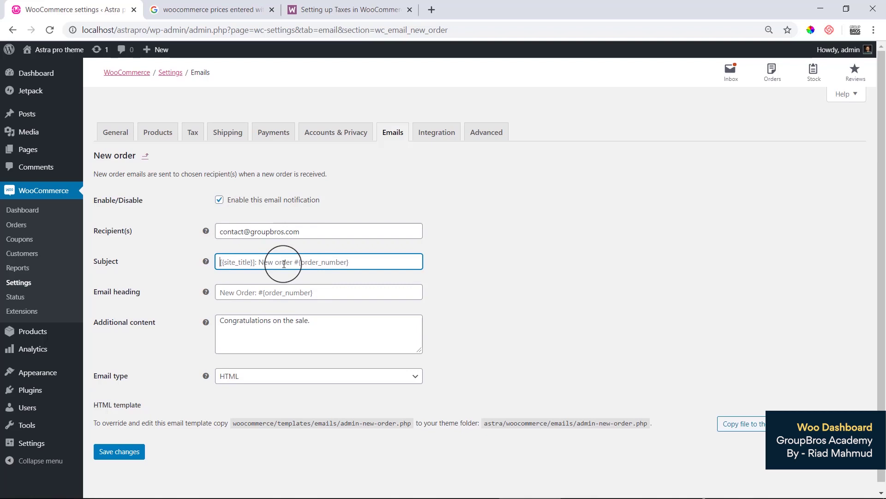
pyautogui.click(506, 265)
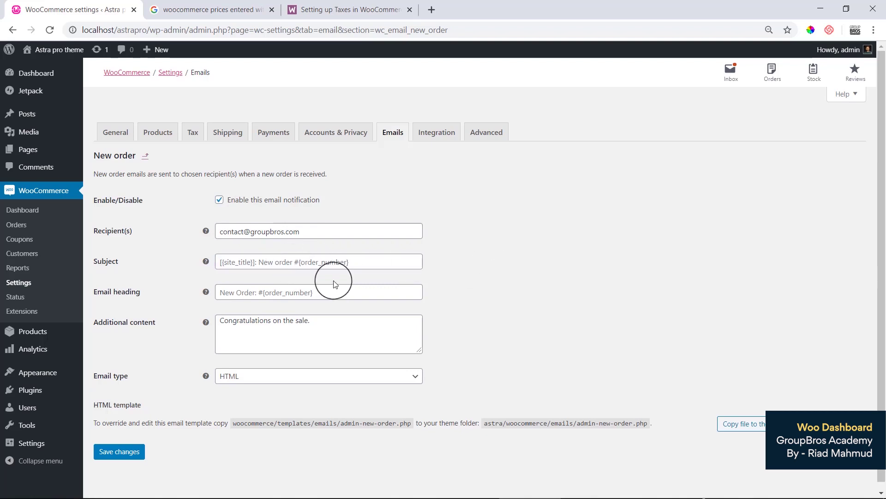
pyautogui.moveTo(113, 376); pyautogui.dragTo(135, 376)
pyautogui.click(167, 386)
pyautogui.click(240, 378)
pyautogui.click(241, 388)
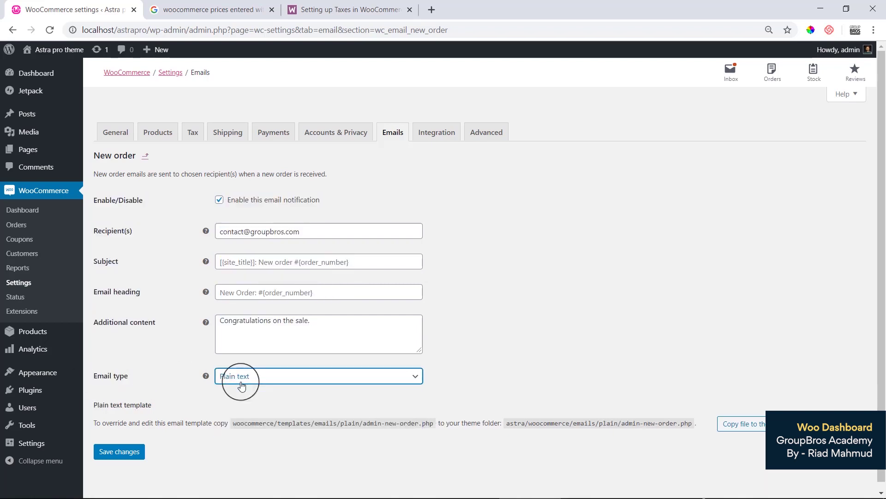
pyautogui.click(239, 376)
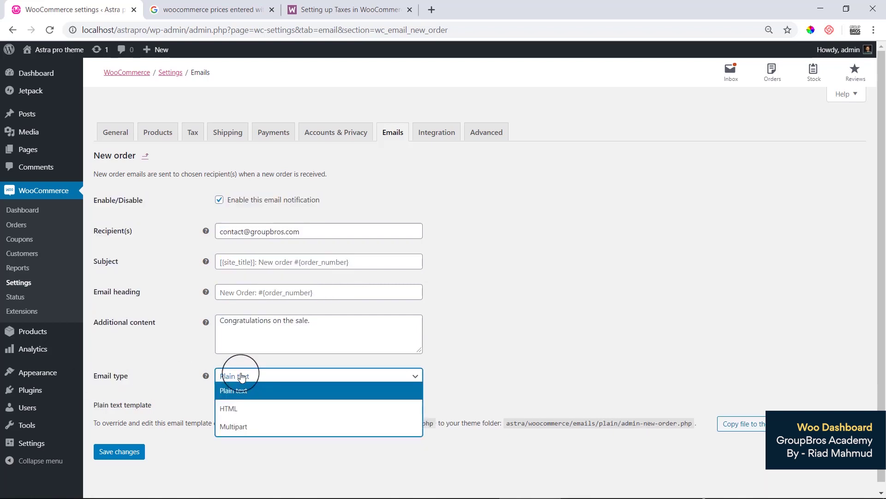
pyautogui.click(246, 409)
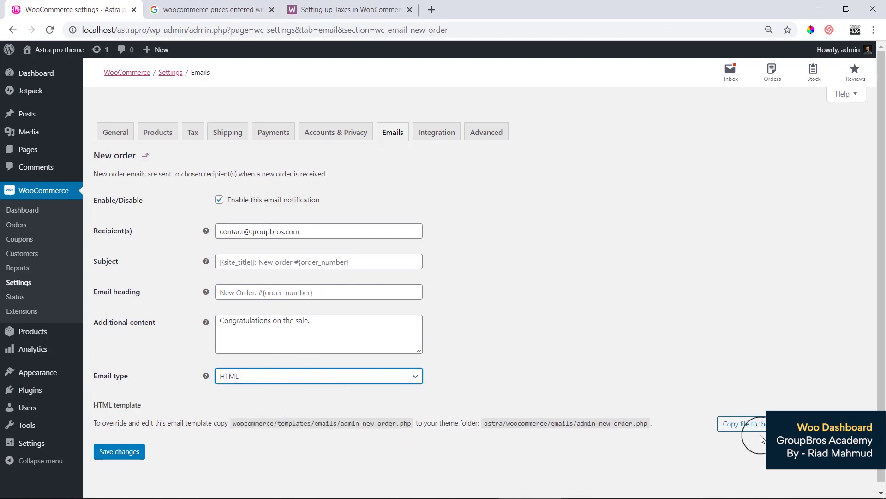
pyautogui.click(816, 423)
pyautogui.scroll(-7, 671, 348)
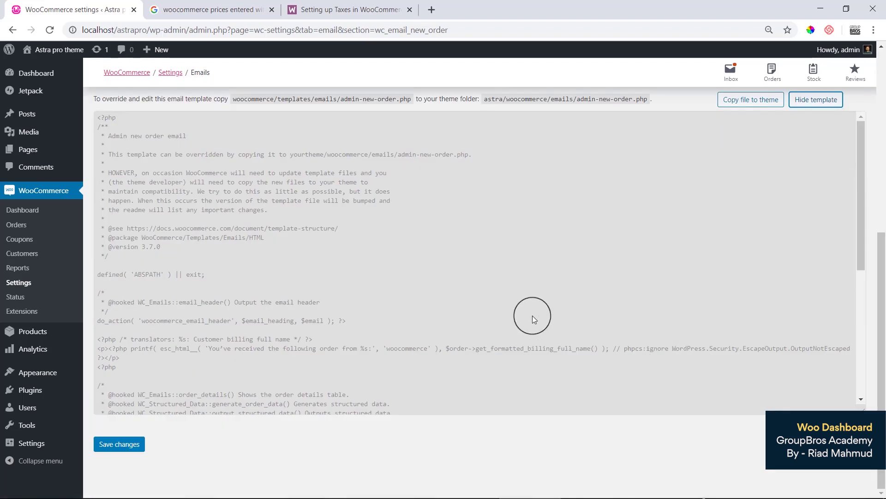
pyautogui.scroll(-6, 532, 315)
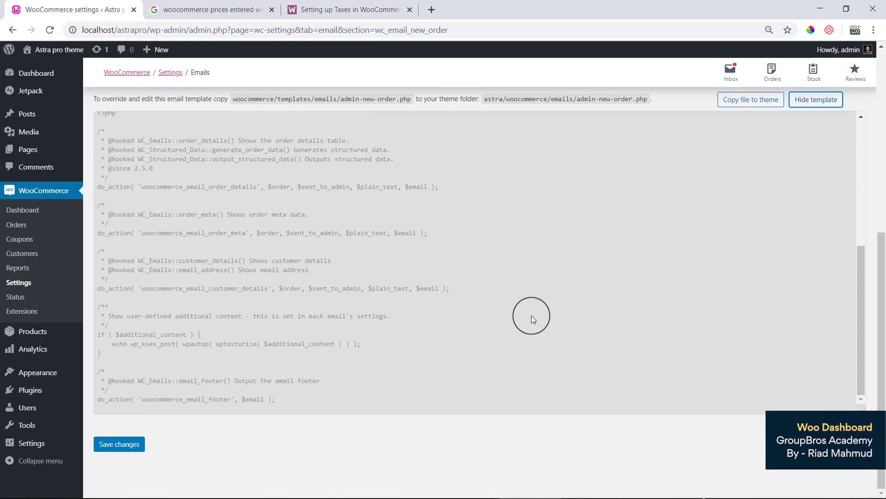
pyautogui.scroll(6, 531, 315)
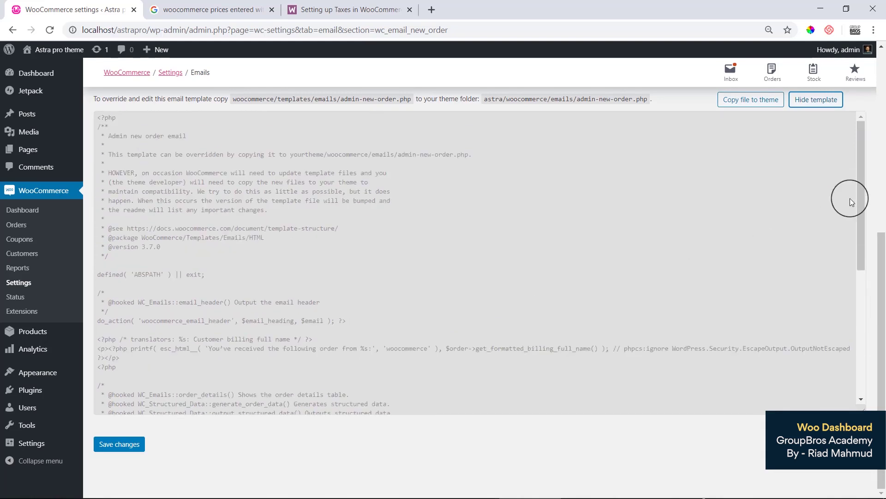
pyautogui.click(815, 99)
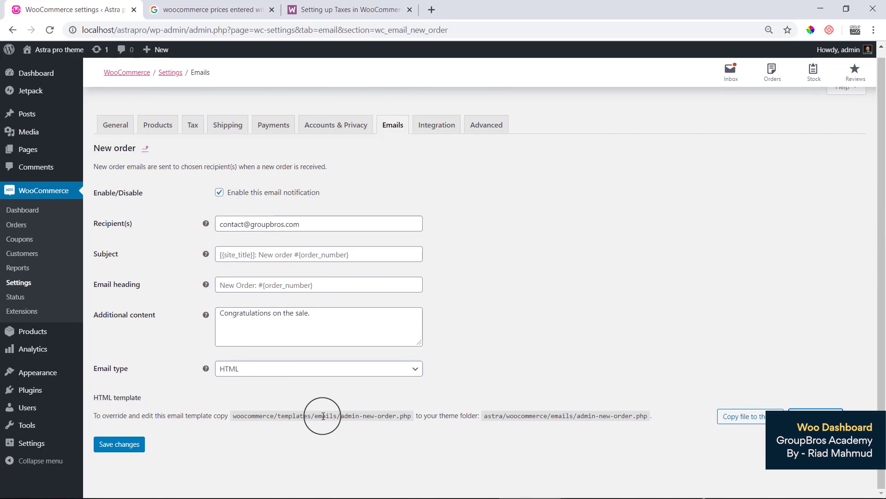
pyautogui.click(146, 149)
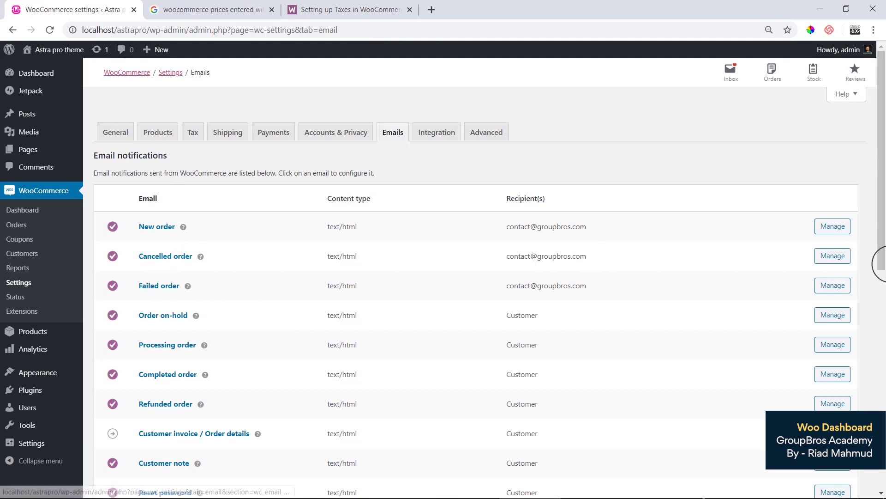
pyautogui.click(825, 257)
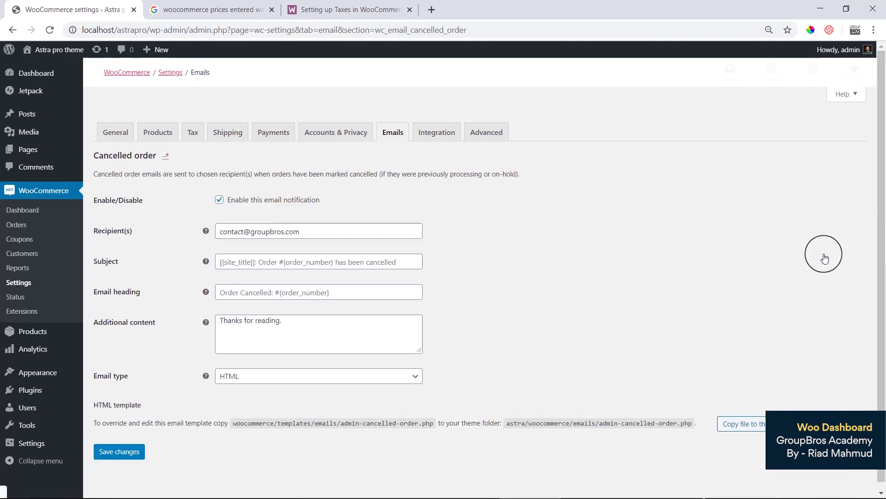
pyautogui.click(235, 324)
pyautogui.moveTo(214, 320); pyautogui.dragTo(281, 329)
pyautogui.moveTo(98, 322); pyautogui.dragTo(220, 323)
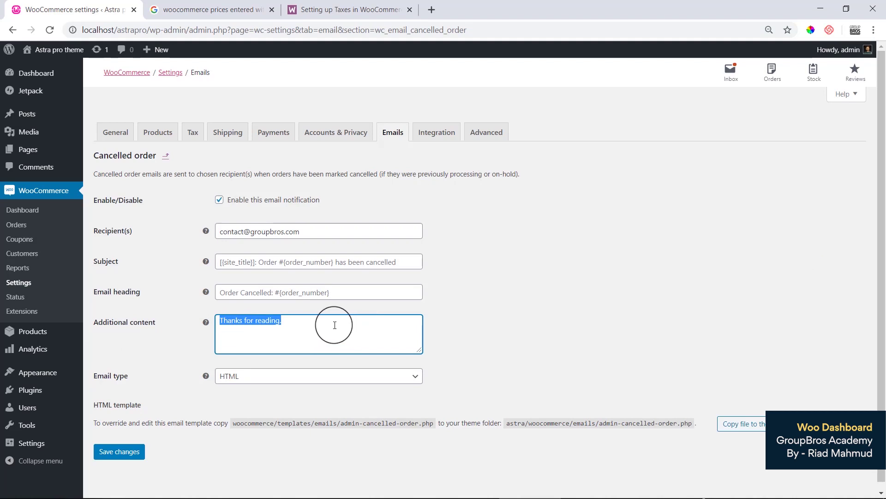
pyautogui.click(485, 326)
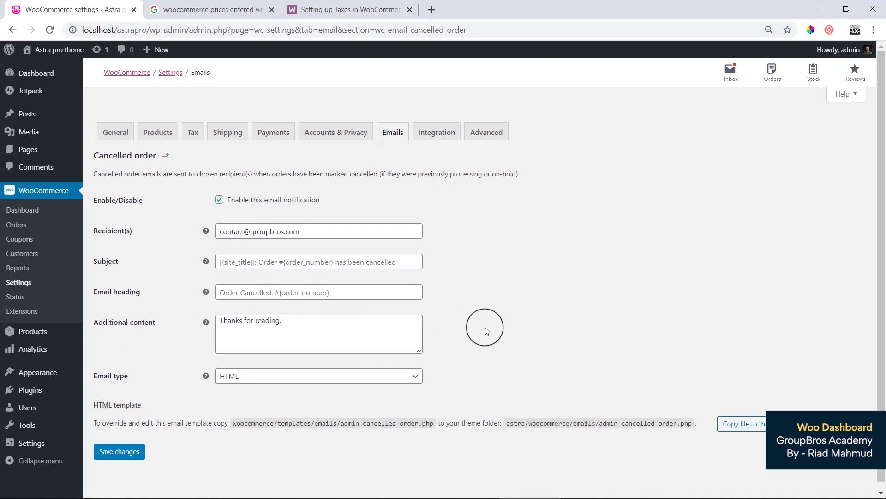
pyautogui.click(166, 157)
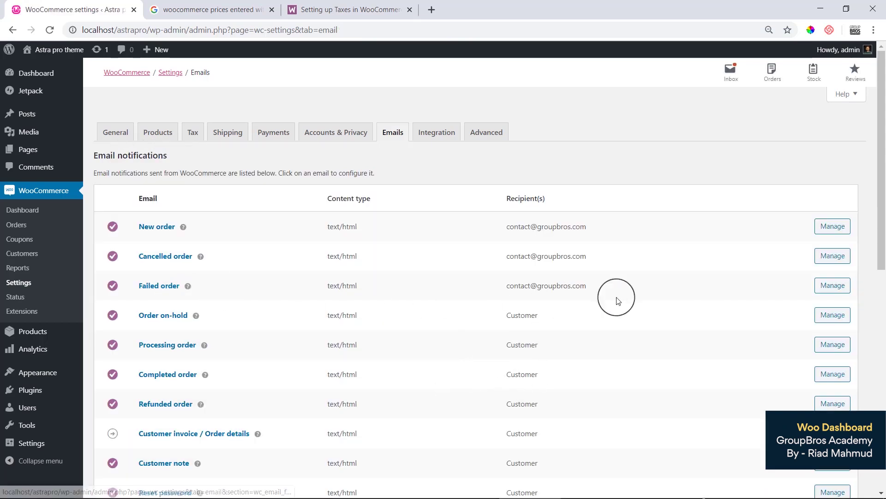
pyautogui.moveTo(884, 225); pyautogui.dragTo(884, 299)
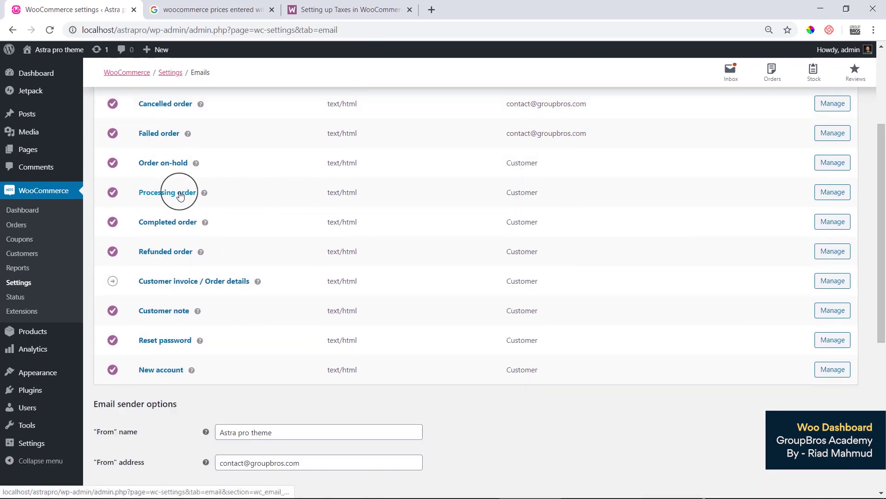
# - Open the Completed order email settings and review its 'Thanks for shopping with us.' additional content
pyautogui.click(830, 227)
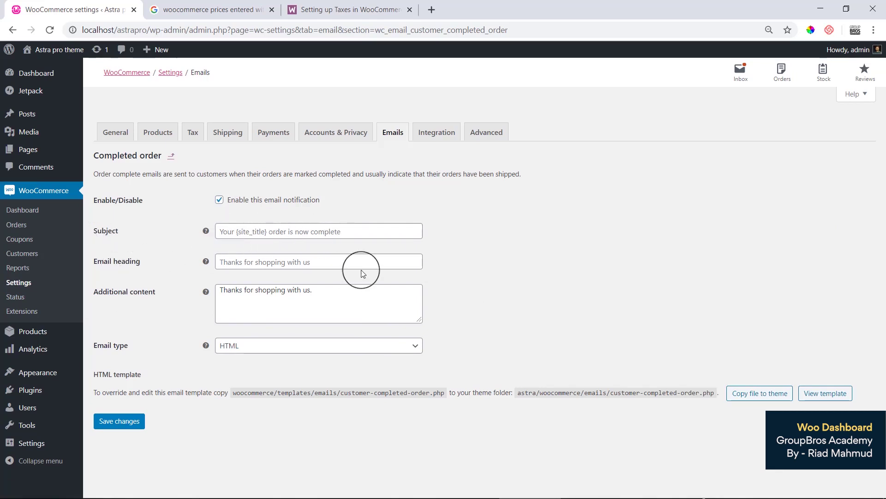
pyautogui.moveTo(206, 262)
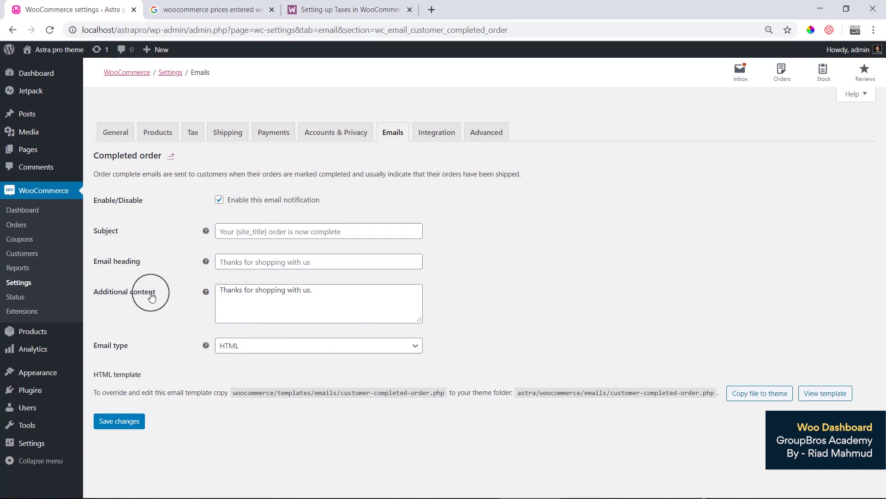
pyautogui.moveTo(221, 290); pyautogui.dragTo(323, 292)
pyautogui.click(412, 308)
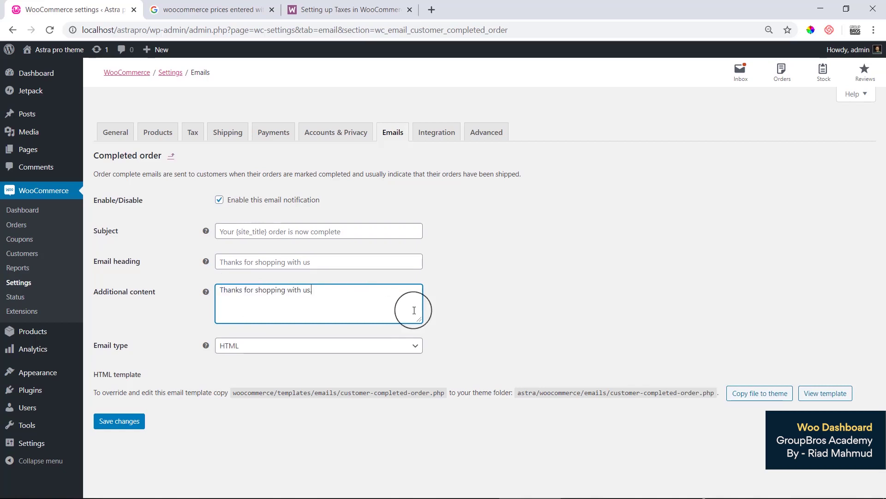
pyautogui.moveTo(413, 319); pyautogui.dragTo(416, 349)
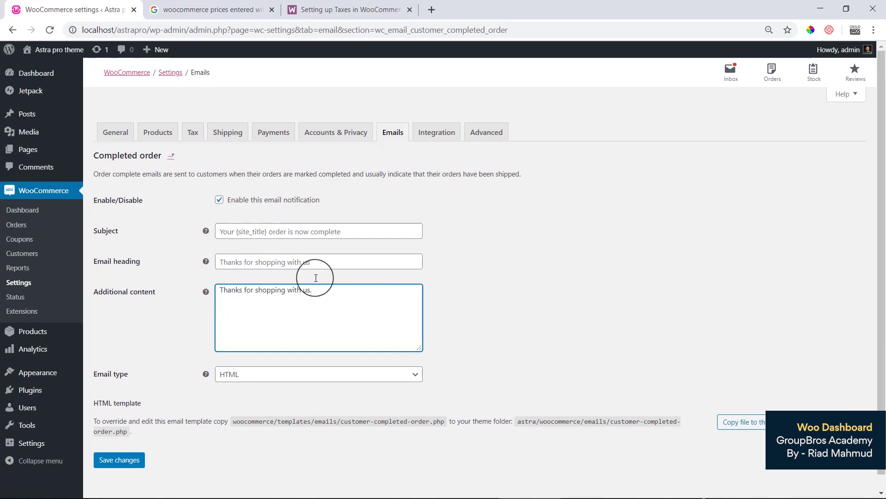
pyautogui.moveTo(206, 292)
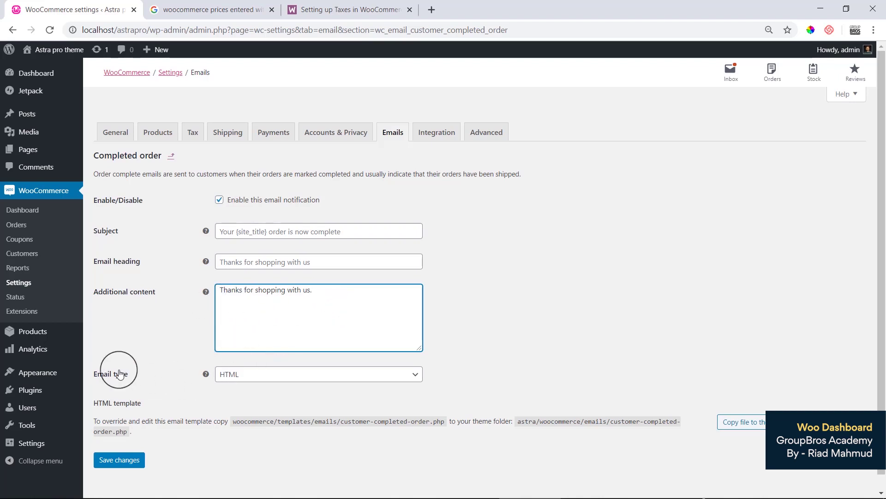
# - Keep the email type as HTML and return to the email notifications list
pyautogui.click(286, 379)
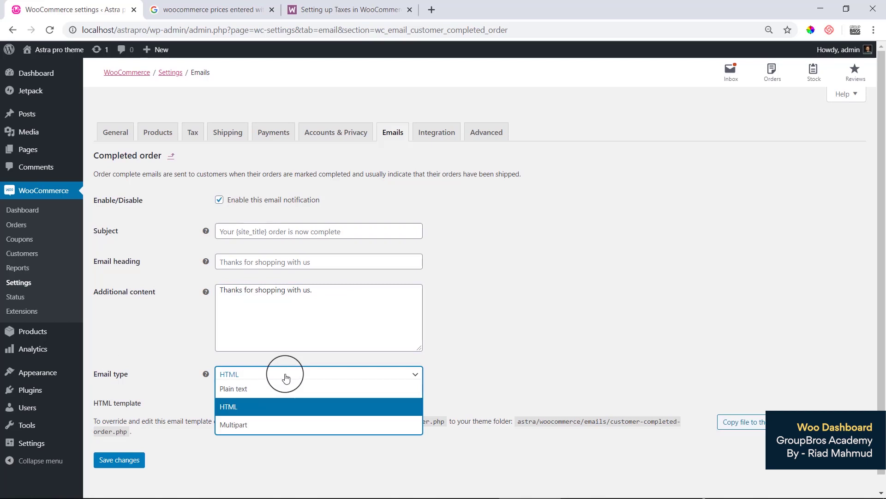
pyautogui.click(342, 371)
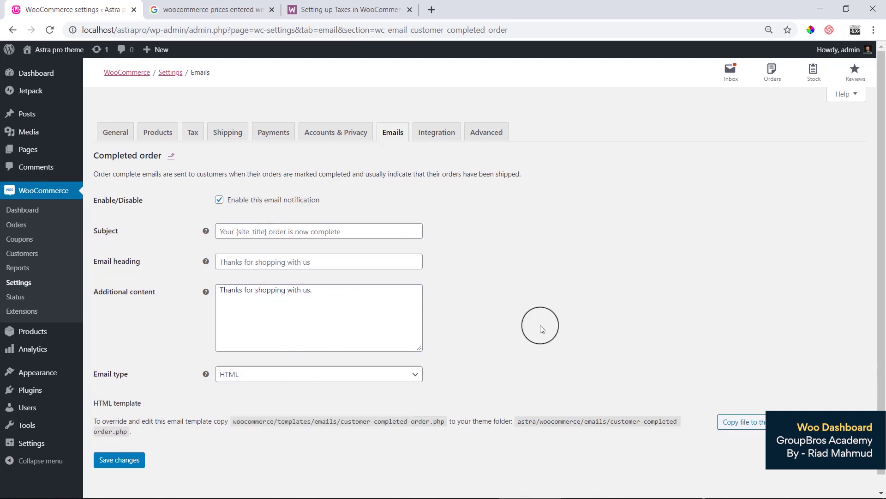
pyautogui.click(169, 159)
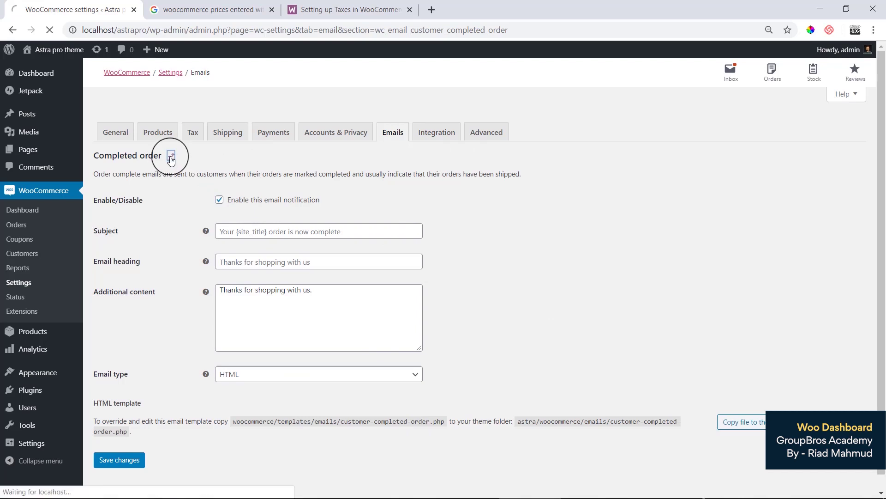
# - Replace the 'From' name Astra pro theme with GroupBros Academy, leaving the sender address unchanged
pyautogui.scroll(-8, 415, 263)
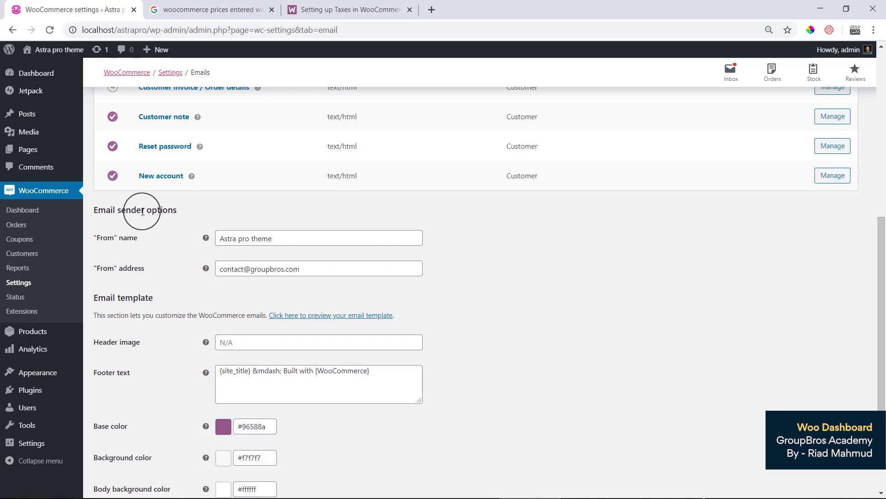
pyautogui.moveTo(281, 239); pyautogui.dragTo(210, 243)
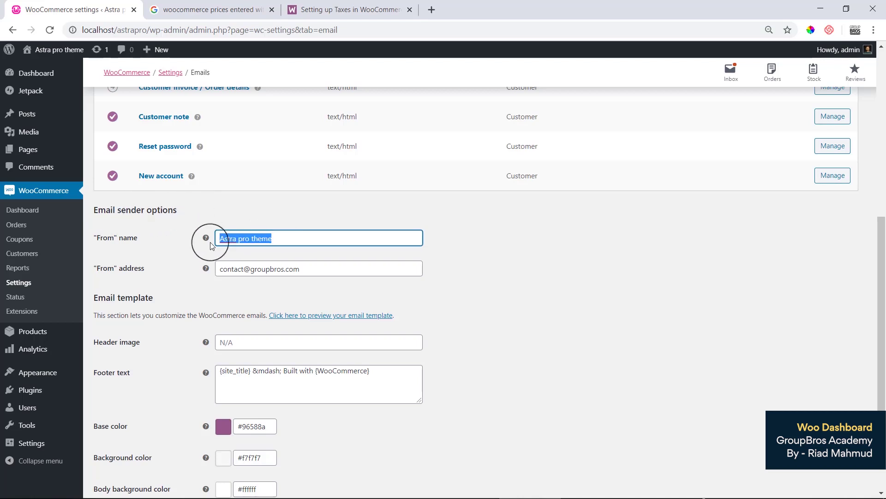
pyautogui.write('Groupb')
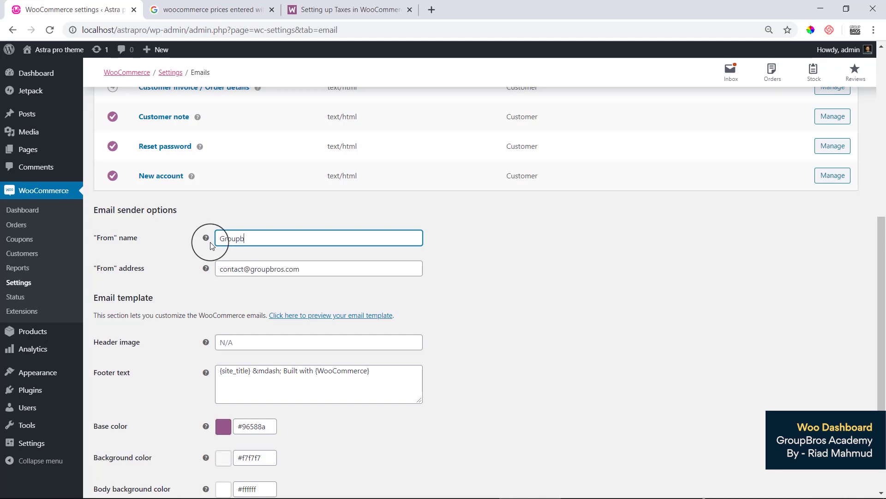
pyautogui.write('ro')
pyautogui.press('BackSpace')
pyautogui.press('BackSpace')
pyautogui.press('BackSpace')
pyautogui.write('Bros Academy')
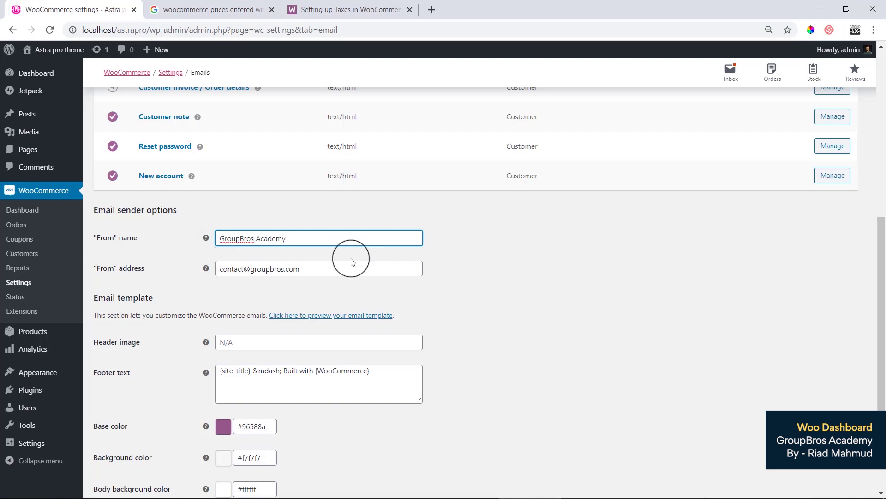
pyautogui.moveTo(233, 271); pyautogui.dragTo(388, 271)
pyautogui.click(555, 287)
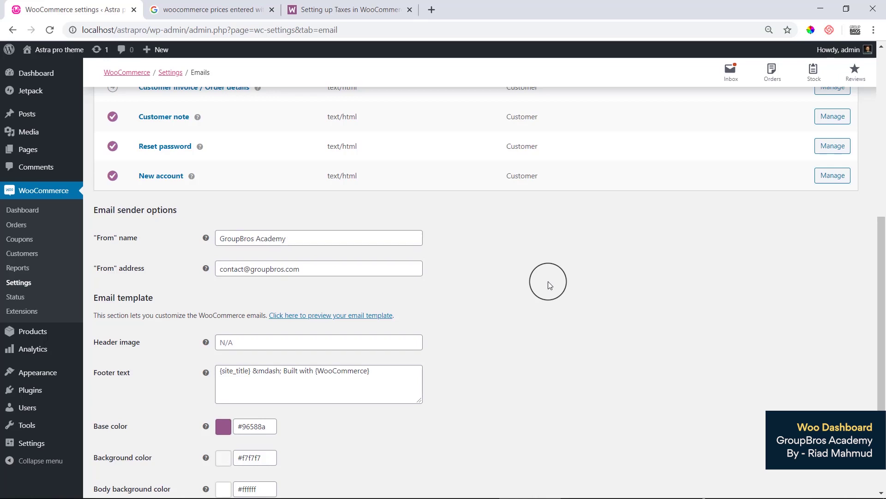
pyautogui.click(248, 344)
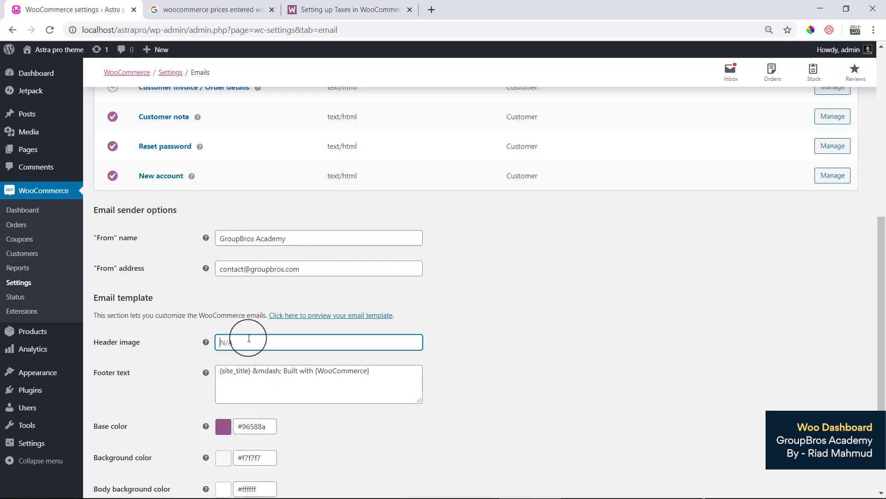
pyautogui.moveTo(207, 345)
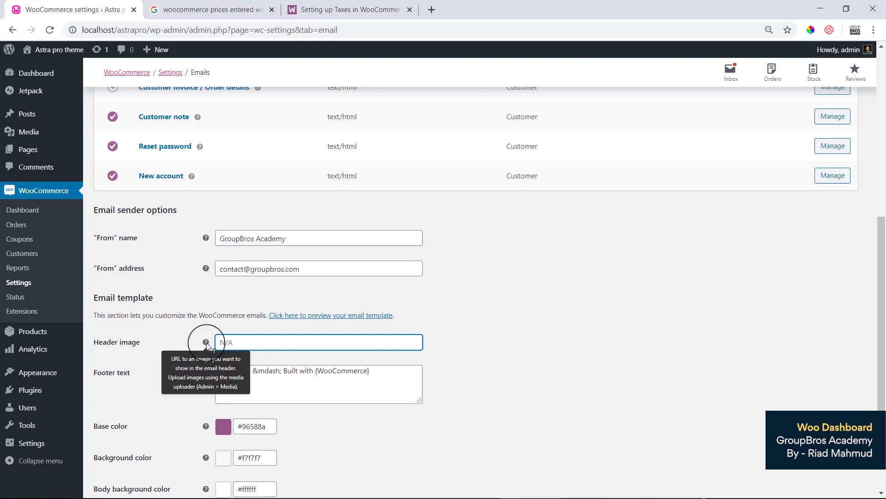
pyautogui.rightClick(252, 340)
pyautogui.click(447, 359)
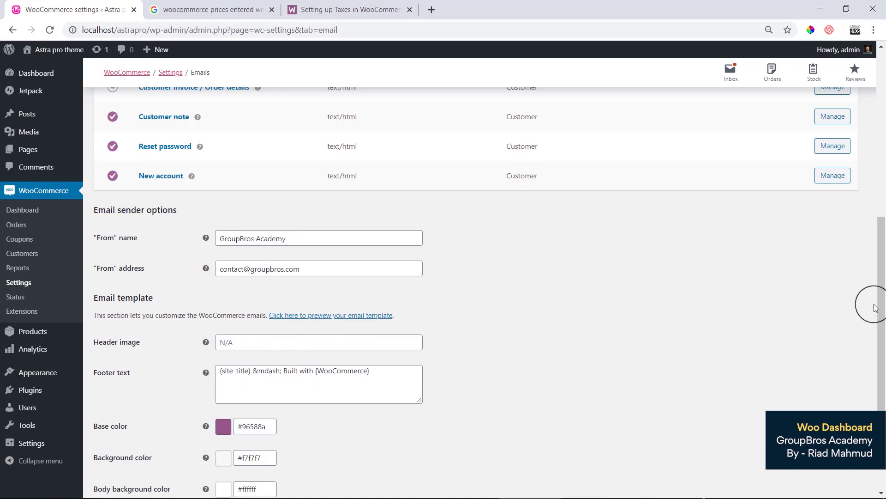
pyautogui.moveTo(878, 304); pyautogui.dragTo(879, 325)
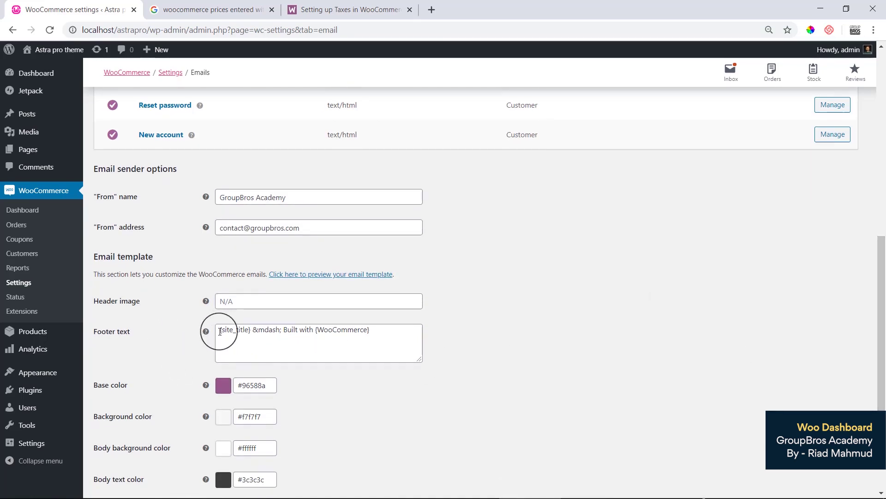
pyautogui.moveTo(221, 330); pyautogui.dragTo(413, 336)
pyautogui.click(414, 335)
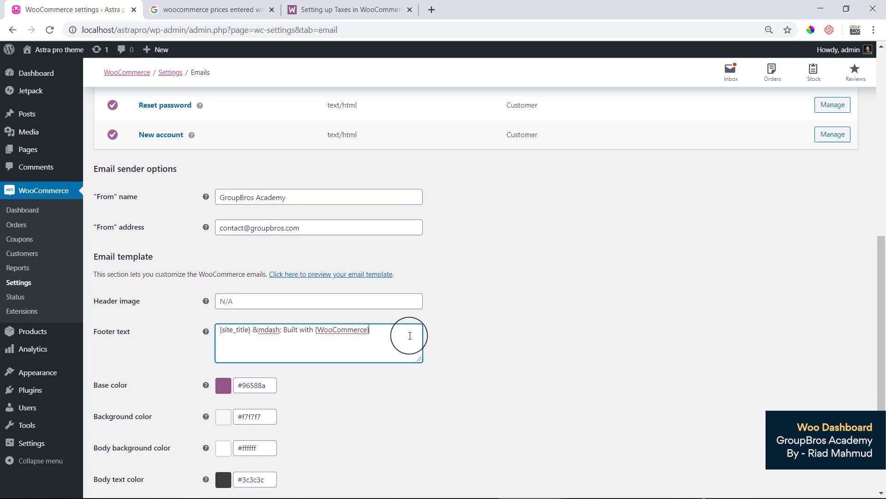
pyautogui.click(160, 382)
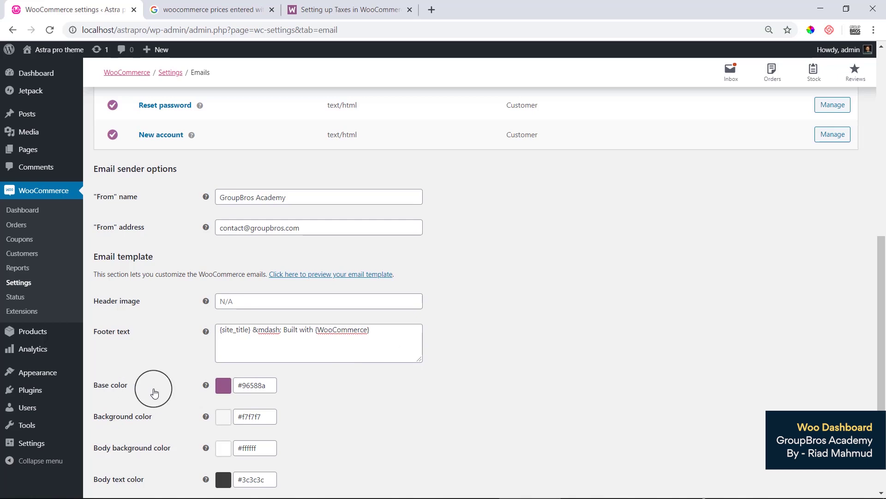
pyautogui.moveTo(220, 329); pyautogui.dragTo(459, 331)
pyautogui.click(508, 342)
pyautogui.scroll(-2, 508, 342)
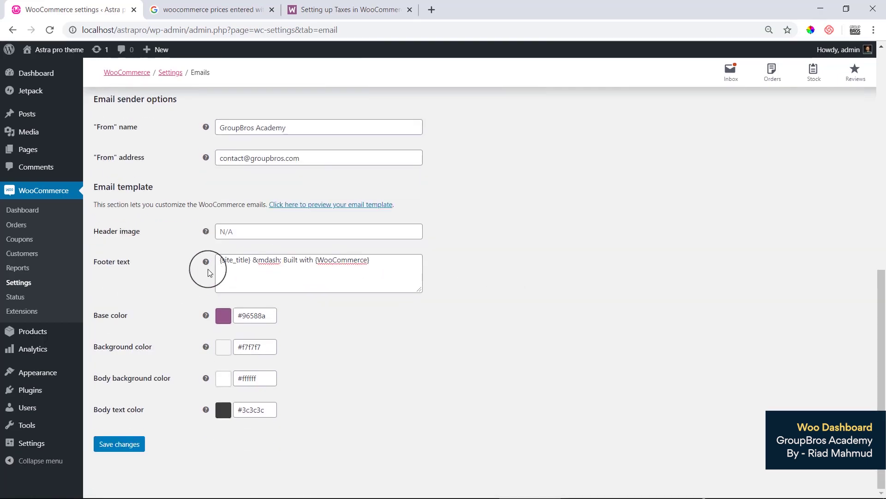
pyautogui.moveTo(207, 264)
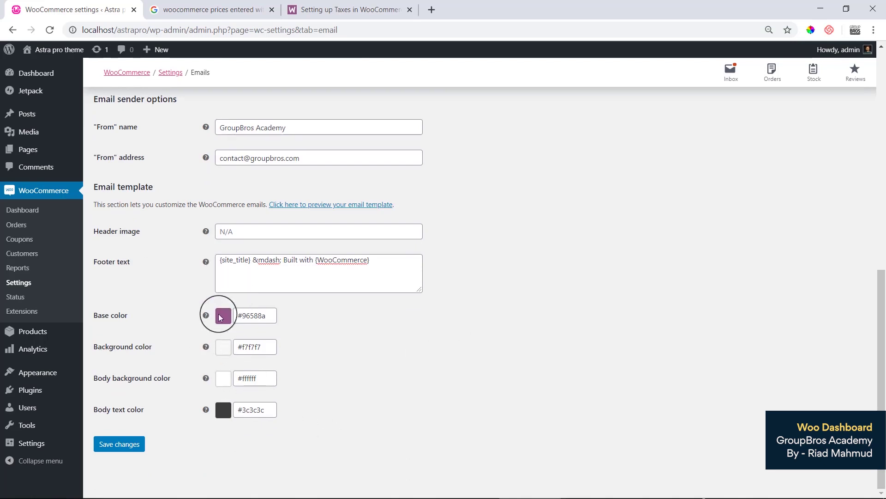
pyautogui.doubleClick(256, 316)
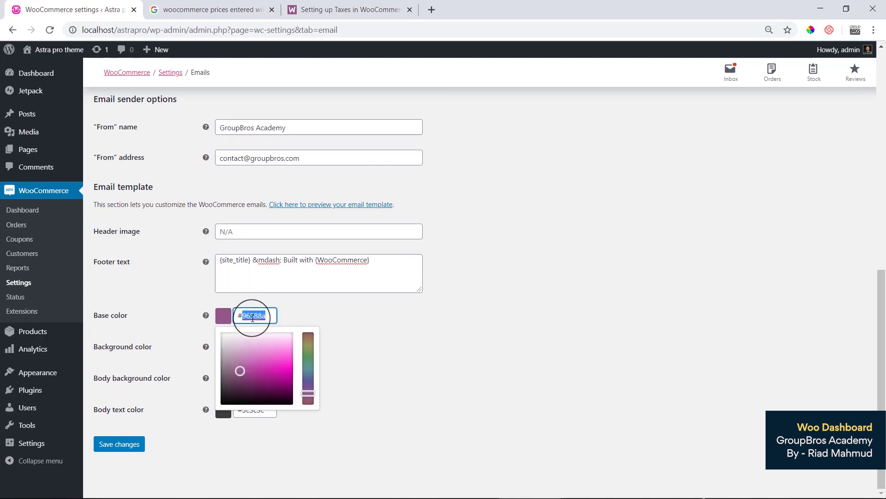
pyautogui.click(336, 356)
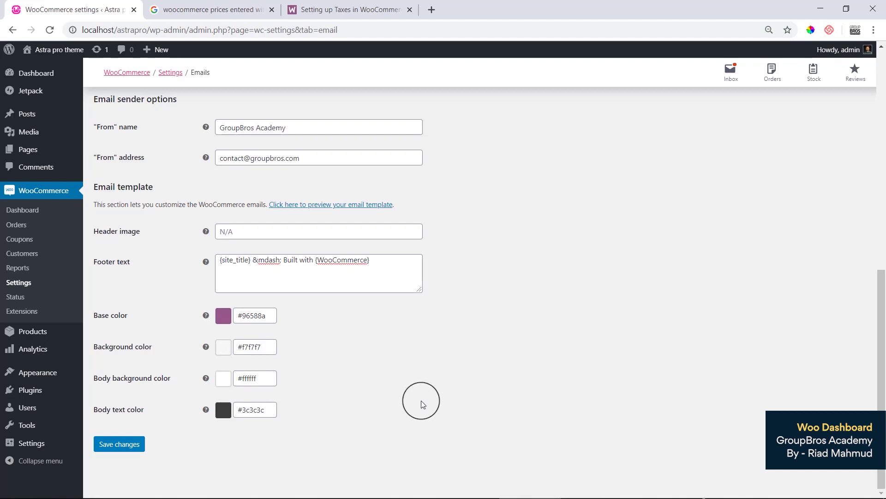
pyautogui.scroll(10, 420, 401)
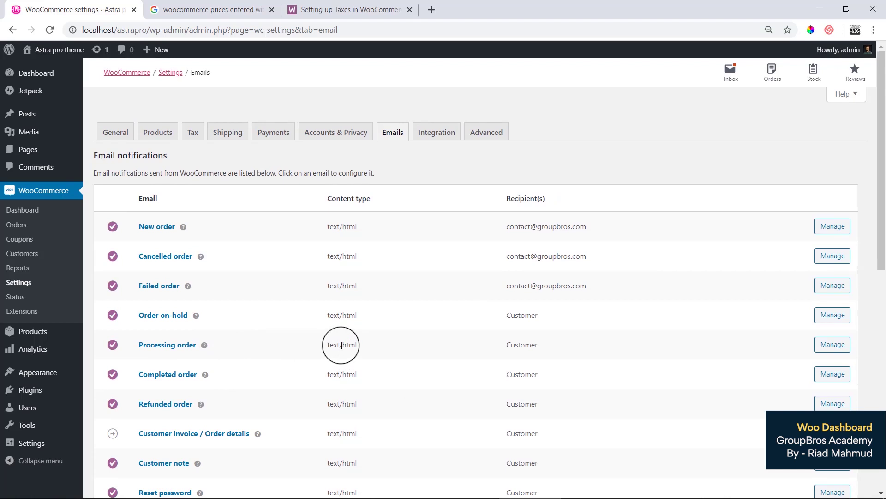
pyautogui.scroll(-4, 342, 346)
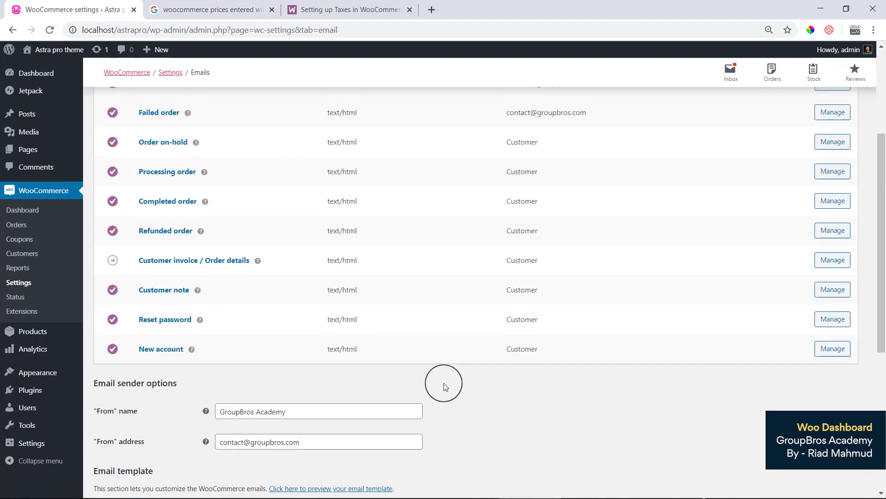
pyautogui.scroll(4, 439, 402)
pyautogui.scroll(-10, 448, 398)
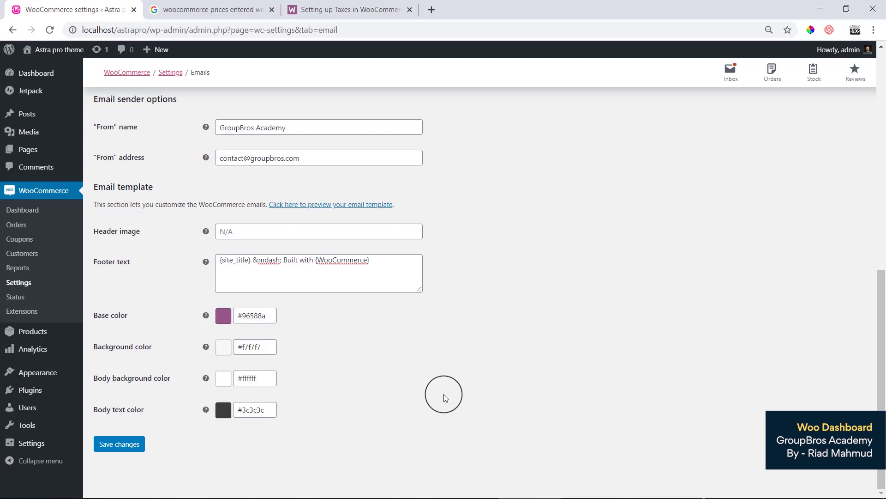
pyautogui.moveTo(138, 261); pyautogui.dragTo(79, 267)
pyautogui.click(175, 294)
pyautogui.moveTo(99, 236); pyautogui.dragTo(159, 233)
pyautogui.click(158, 234)
pyautogui.moveTo(95, 318); pyautogui.dragTo(131, 323)
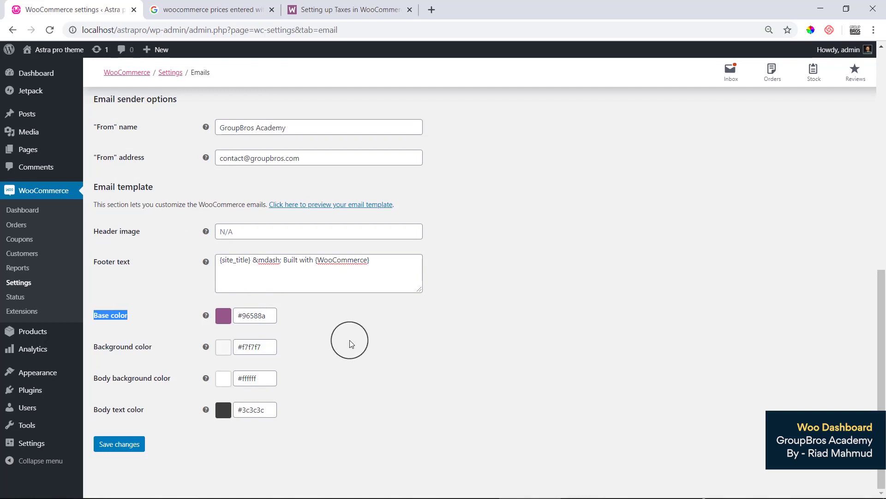
pyautogui.scroll(10, 531, 391)
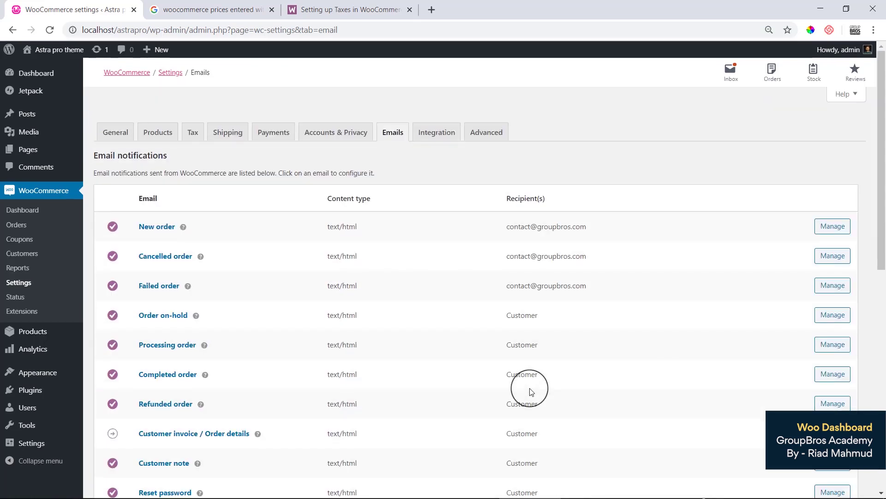
pyautogui.scroll(-9, 562, 255)
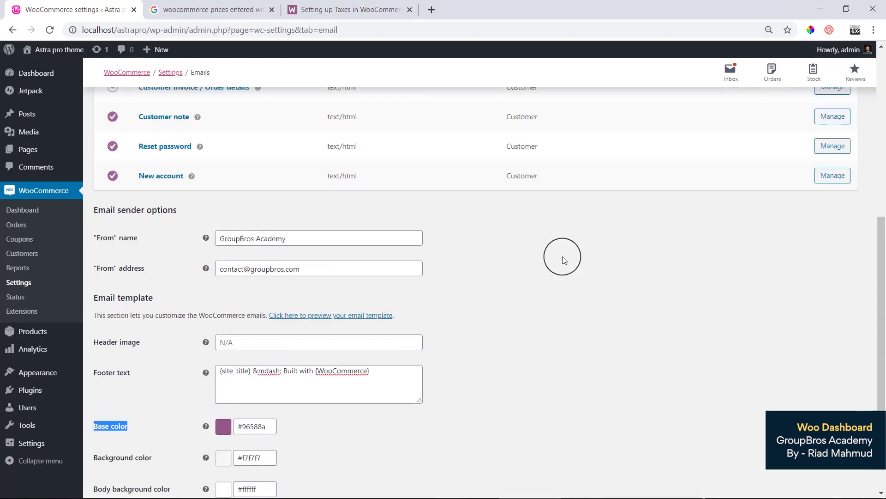
pyautogui.scroll(5, 566, 264)
pyautogui.scroll(4, 564, 264)
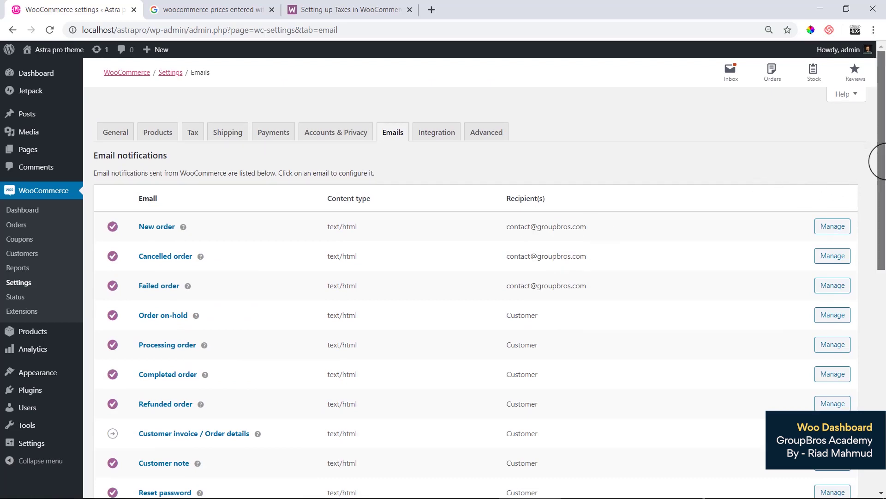
pyautogui.scroll(-1, 880, 167)
pyautogui.moveTo(883, 168); pyautogui.dragTo(880, 127)
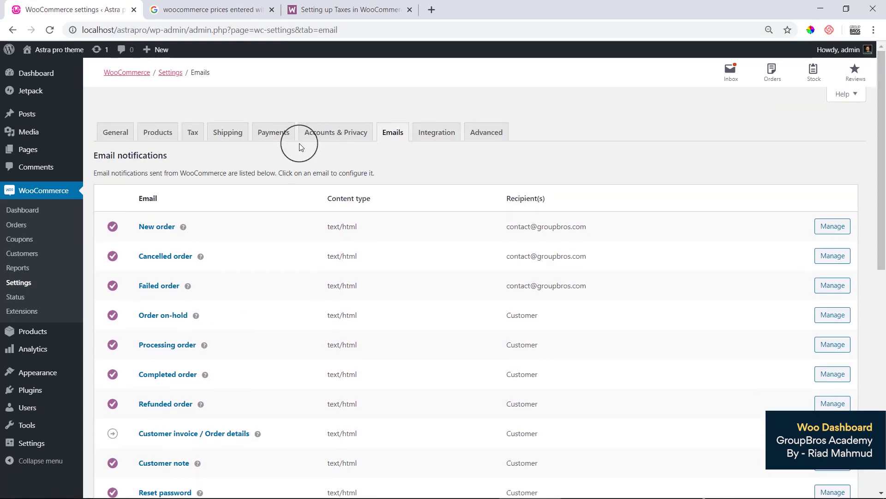
# - Visit the Integration tab, confirm leaving the Emails page, then show the Advanced tab's Page setup
pyautogui.click(448, 135)
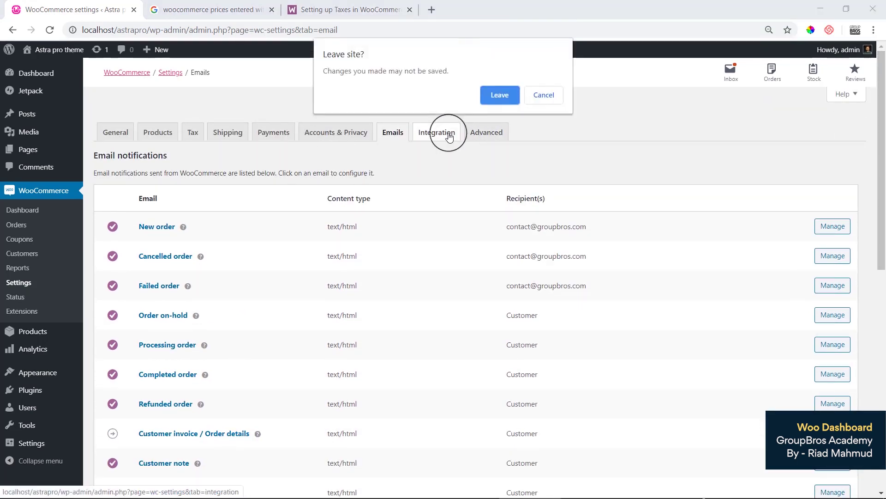
pyautogui.click(500, 95)
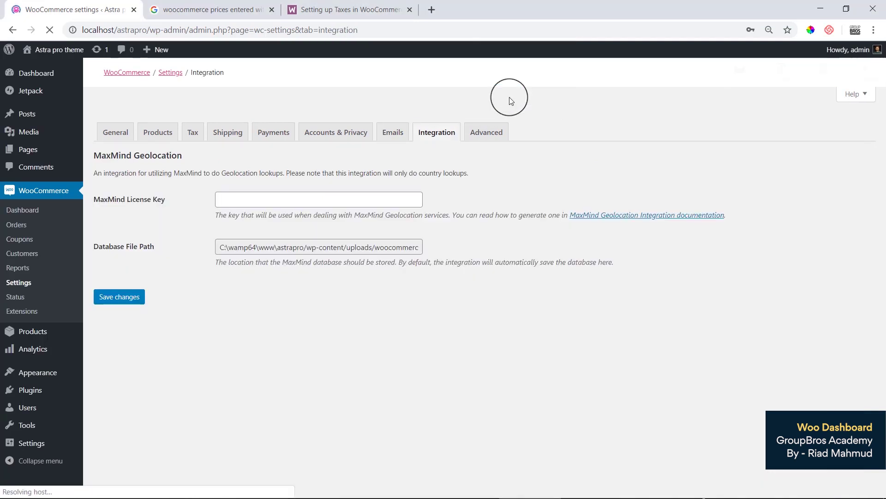
pyautogui.click(488, 133)
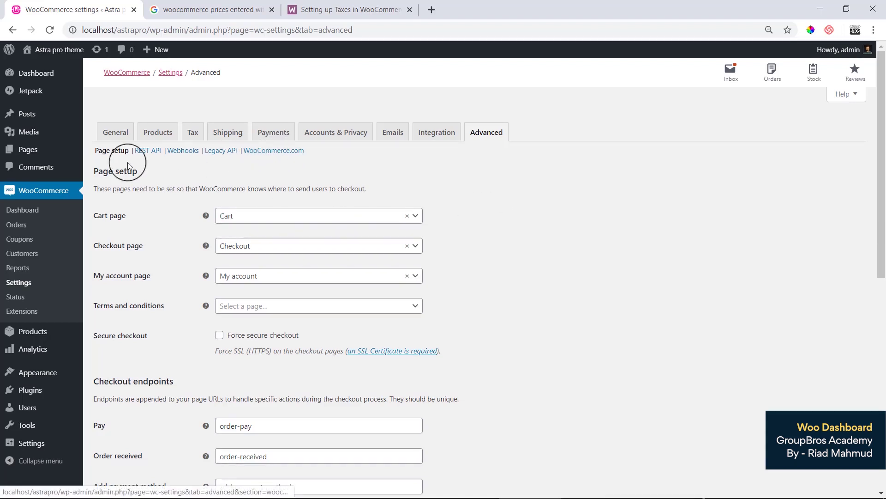
pyautogui.scroll(-3, 374, 309)
pyautogui.moveTo(881, 245); pyautogui.dragTo(882, 178)
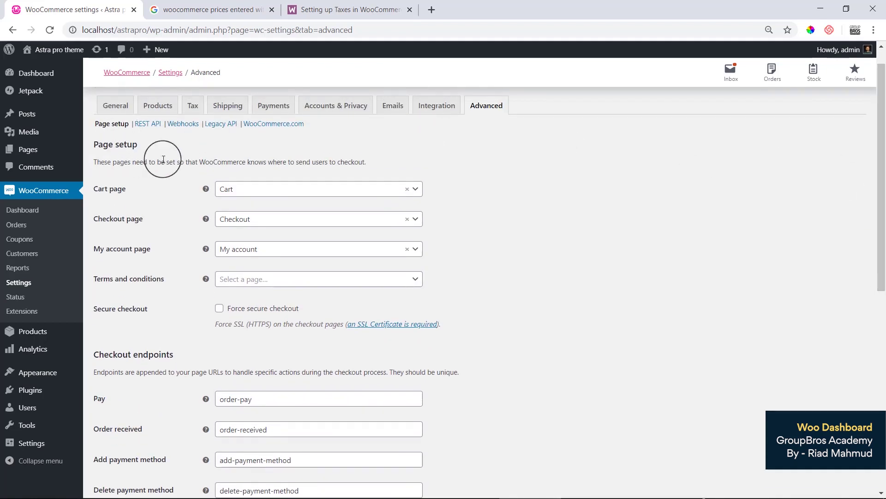
pyautogui.doubleClick(119, 189)
pyautogui.click(277, 189)
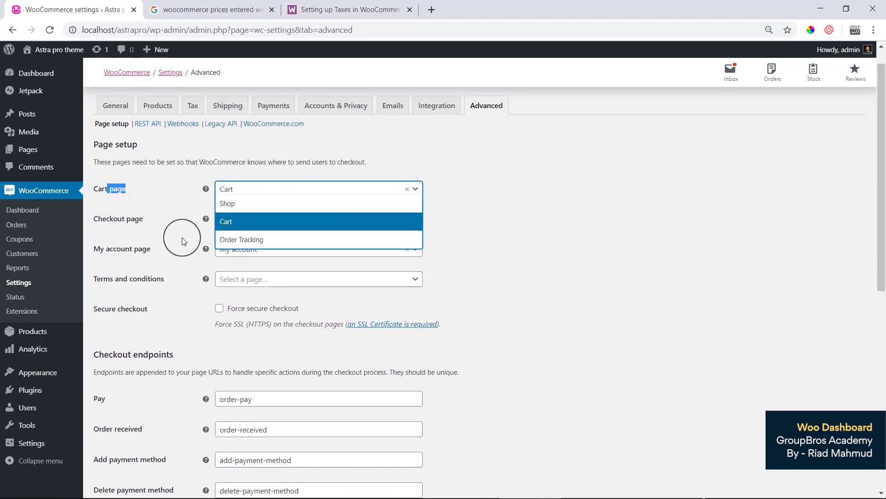
pyautogui.click(138, 237)
pyautogui.click(254, 220)
pyautogui.click(157, 246)
pyautogui.click(277, 249)
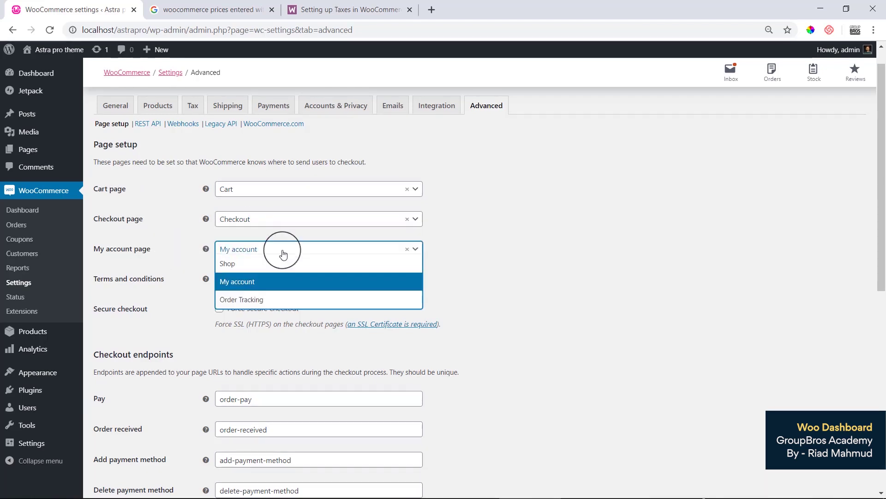
pyautogui.click(167, 283)
pyautogui.click(279, 279)
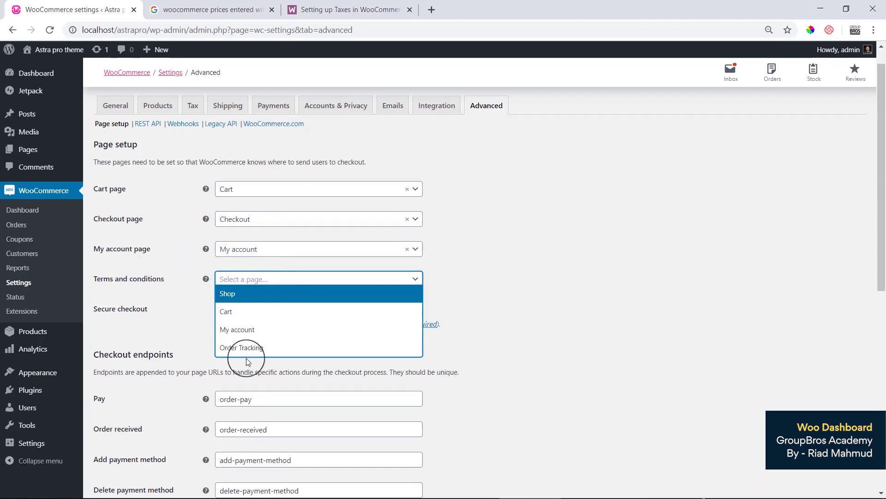
pyautogui.click(574, 298)
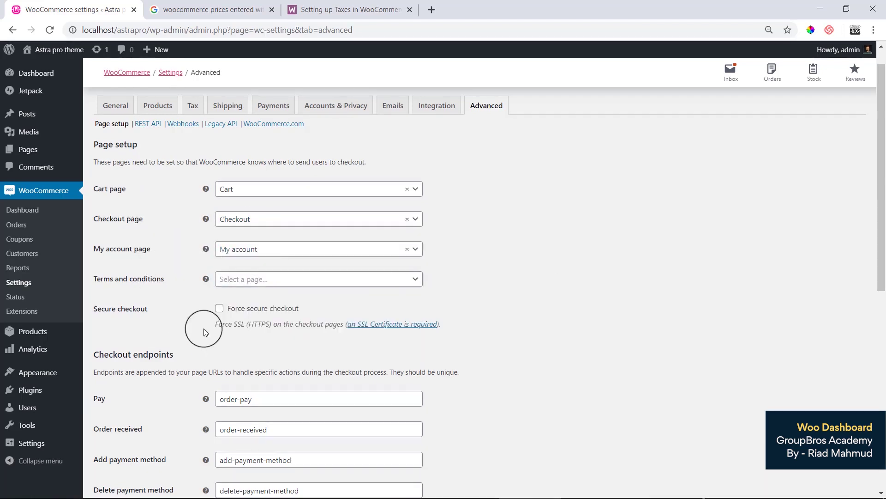
pyautogui.moveTo(95, 161); pyautogui.dragTo(365, 163)
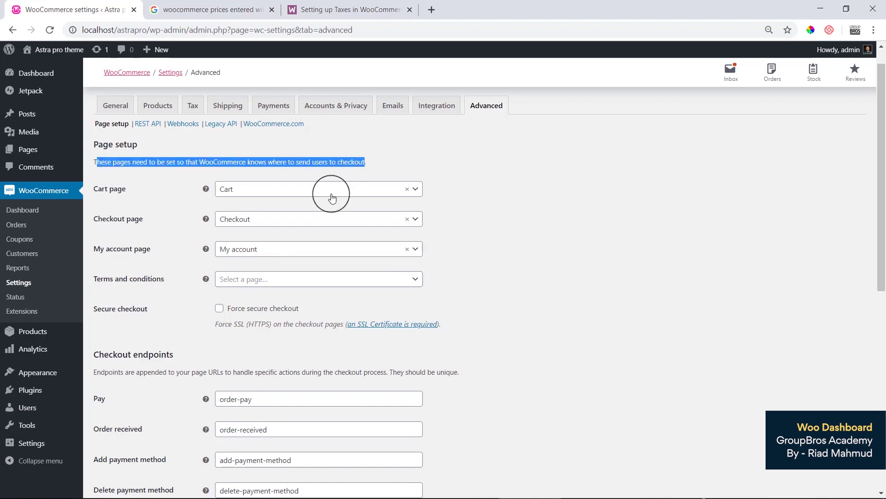
pyautogui.click(248, 257)
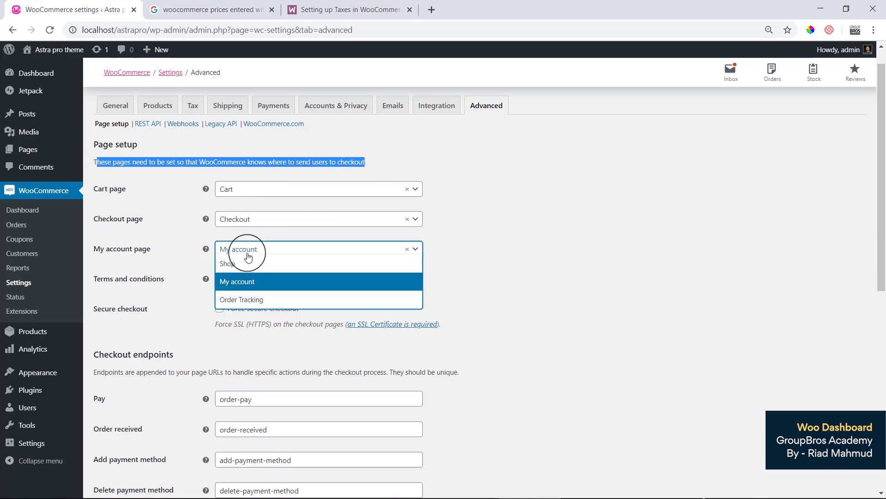
pyautogui.moveTo(106, 371); pyautogui.dragTo(169, 353)
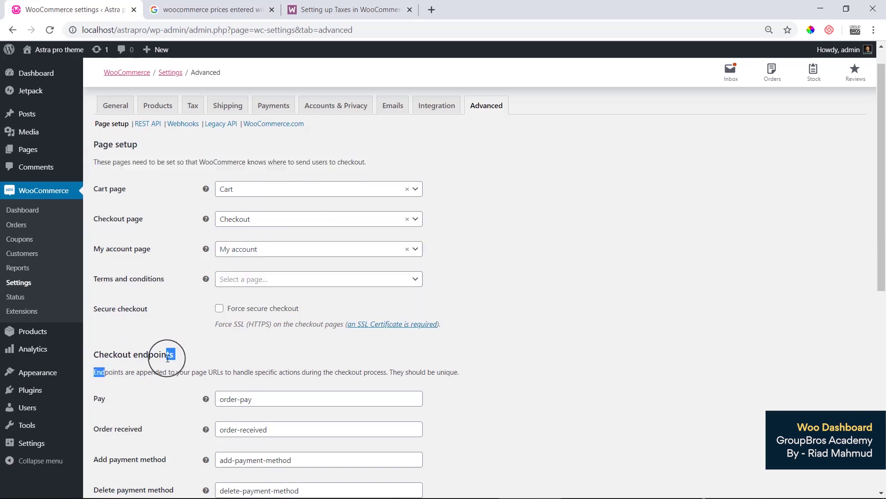
pyautogui.scroll(-3, 167, 364)
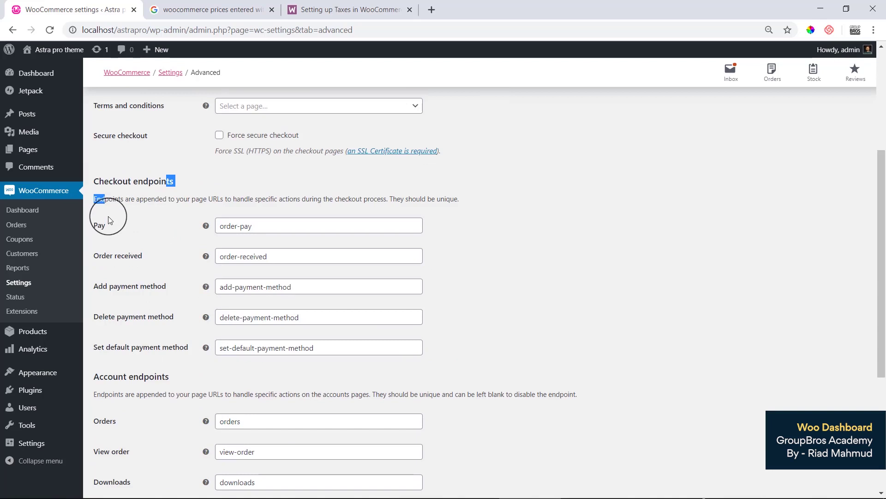
pyautogui.moveTo(102, 225); pyautogui.dragTo(169, 432)
pyautogui.click(172, 432)
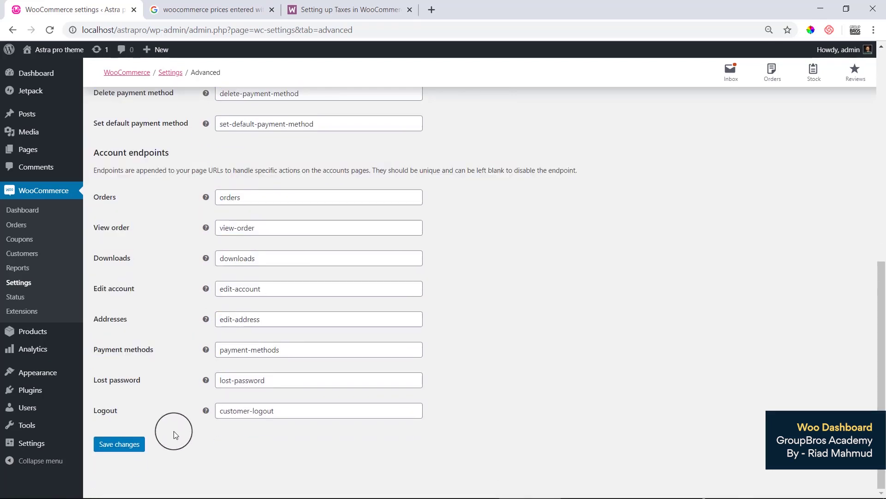
pyautogui.scroll(10, 499, 401)
pyautogui.scroll(-9, 498, 402)
pyautogui.scroll(10, 500, 402)
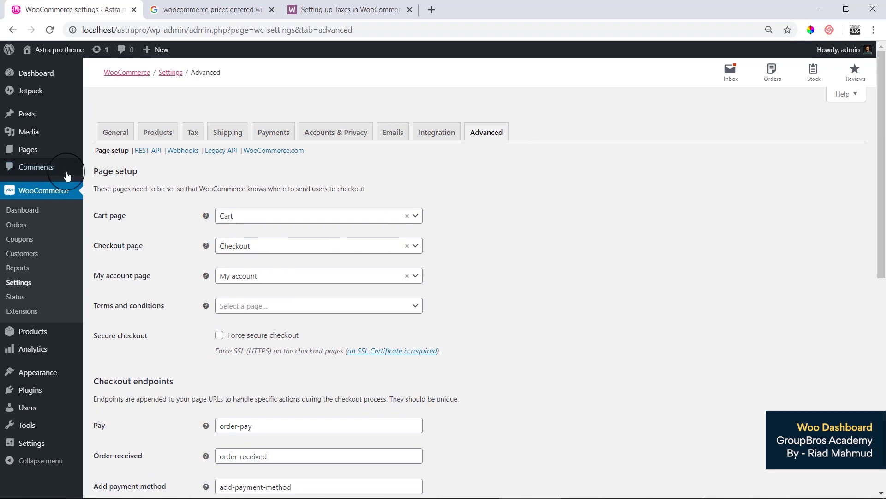
# - Show the REST API section of the Advanced settings and select its heading text for copying
pyautogui.click(148, 152)
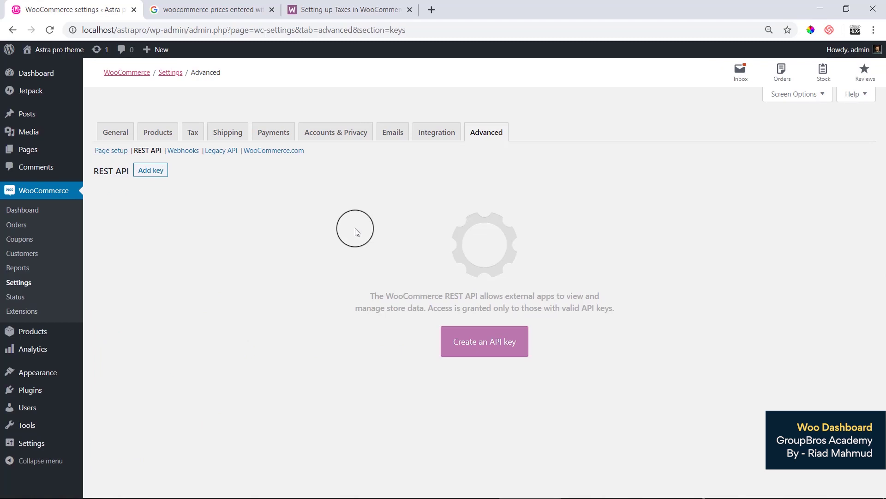
pyautogui.click(106, 159)
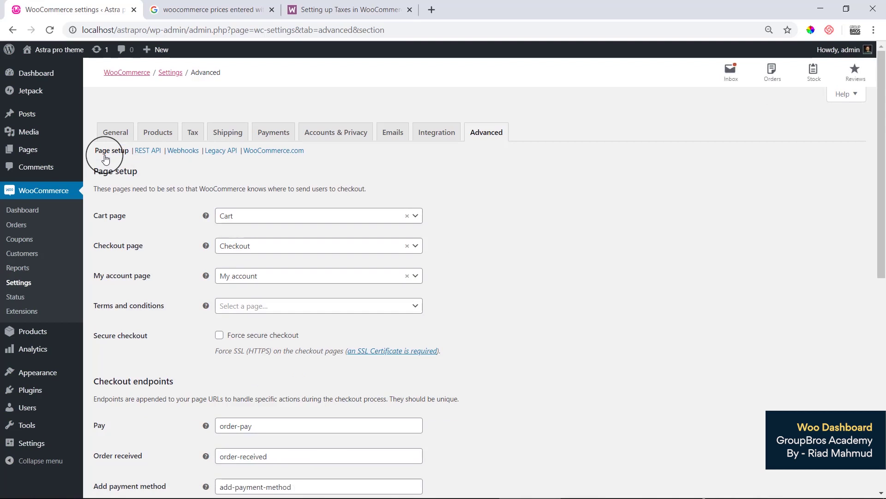
pyautogui.click(148, 158)
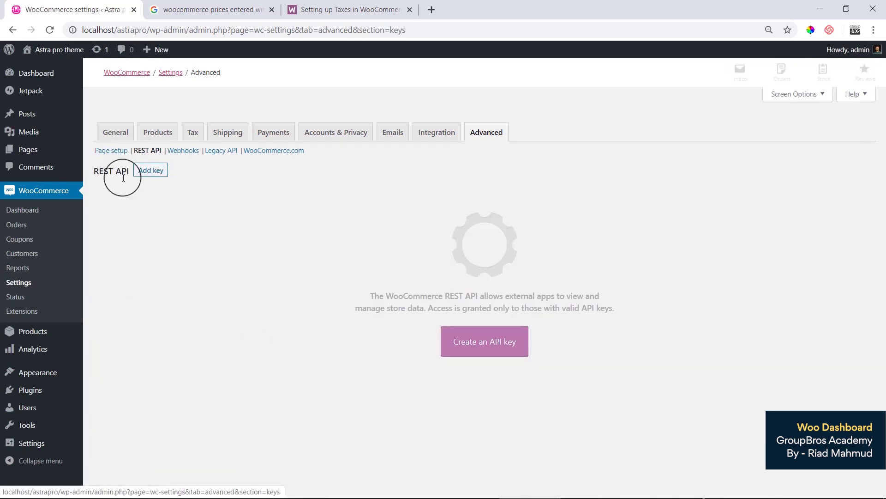
pyautogui.moveTo(109, 172); pyautogui.dragTo(130, 172)
pyautogui.rightClick(131, 172)
# - Copy the 'REST API' heading and paste it into a new Chrome tab's address bar
pyautogui.click(143, 179)
pyautogui.click(364, 6)
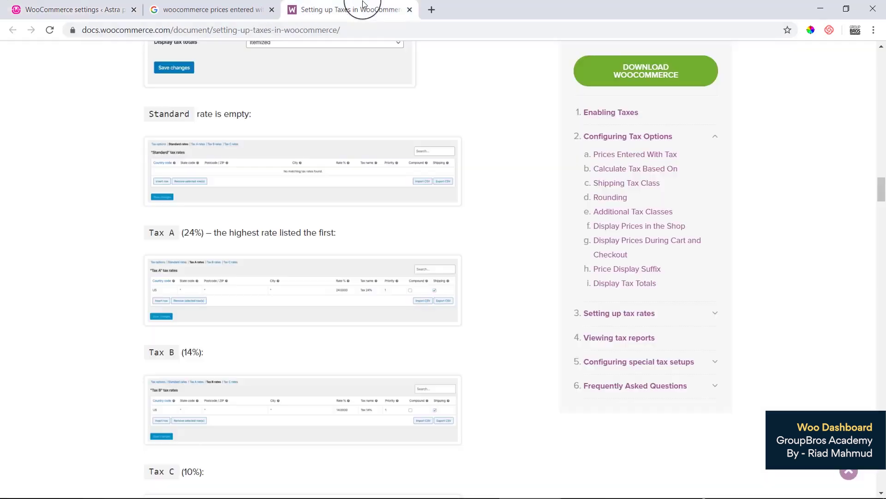
pyautogui.click(432, 9)
pyautogui.rightClick(419, 29)
pyautogui.click(469, 101)
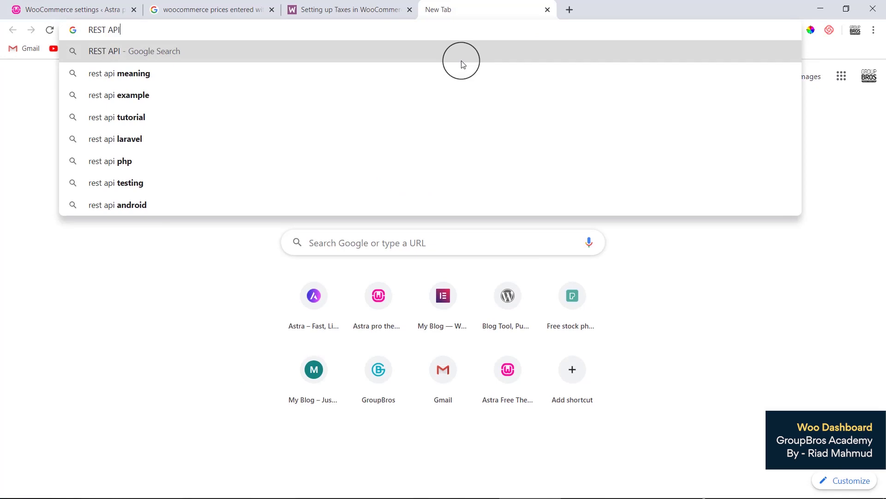
# - Search Google for 'how to integrate rest api in woocommerce'
pyautogui.write('How to int')
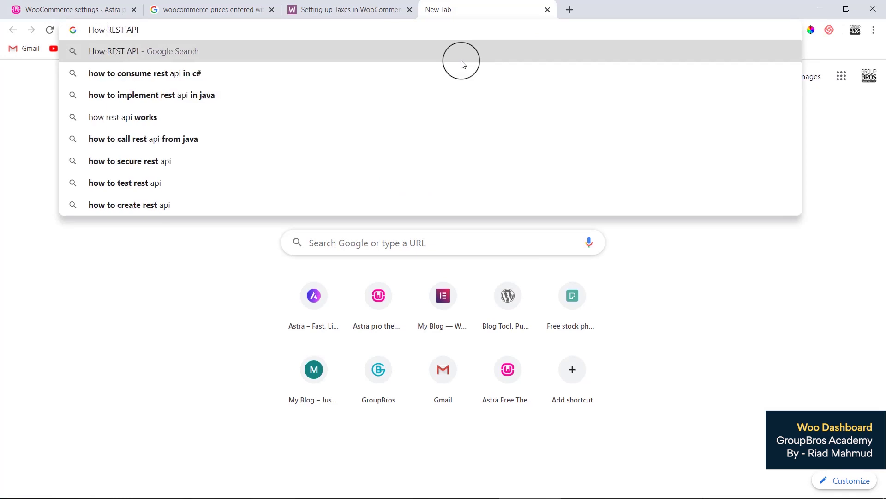
pyautogui.write('e')
pyautogui.press('BackSpace')
pyautogui.press('Down')
pyautogui.press('BackSpace')
pyautogui.press('BackSpace')
pyautogui.press('BackSpace')
pyautogui.press('BackSpace')
pyautogui.press('BackSpace')
pyautogui.press('BackSpace')
pyautogui.press('BackSpace')
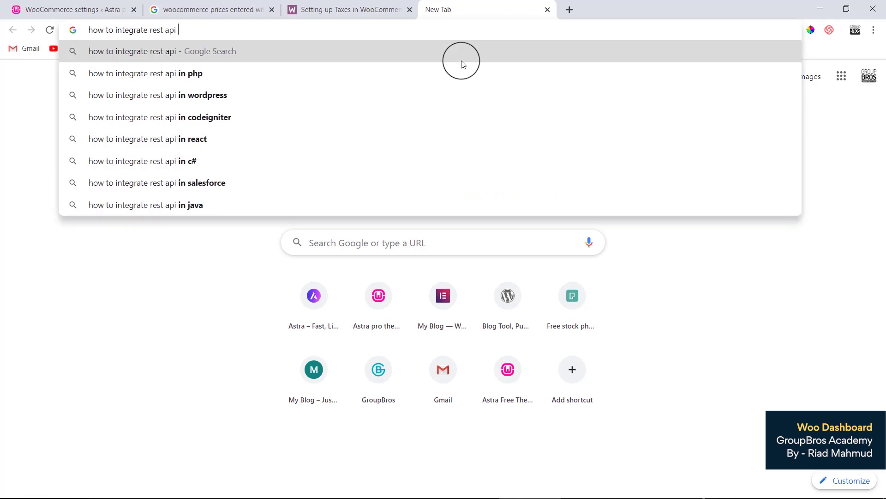
pyautogui.write('in Woo')
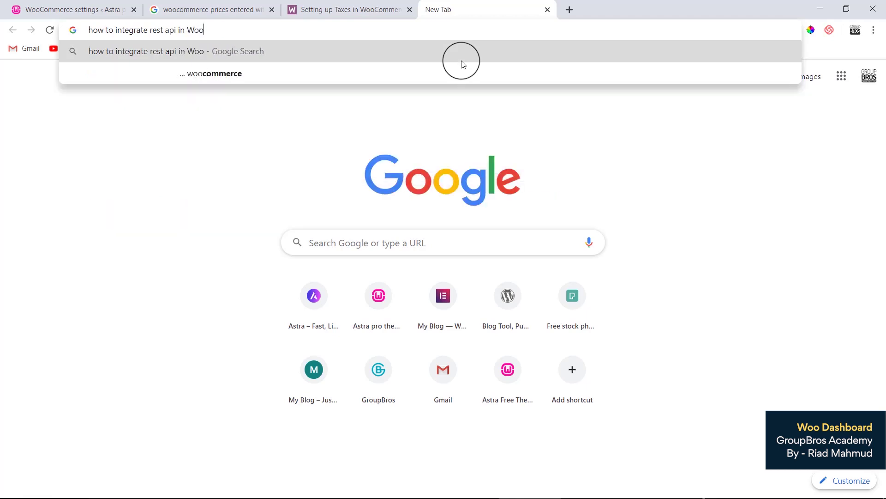
pyautogui.press('Down')
pyautogui.press('Return')
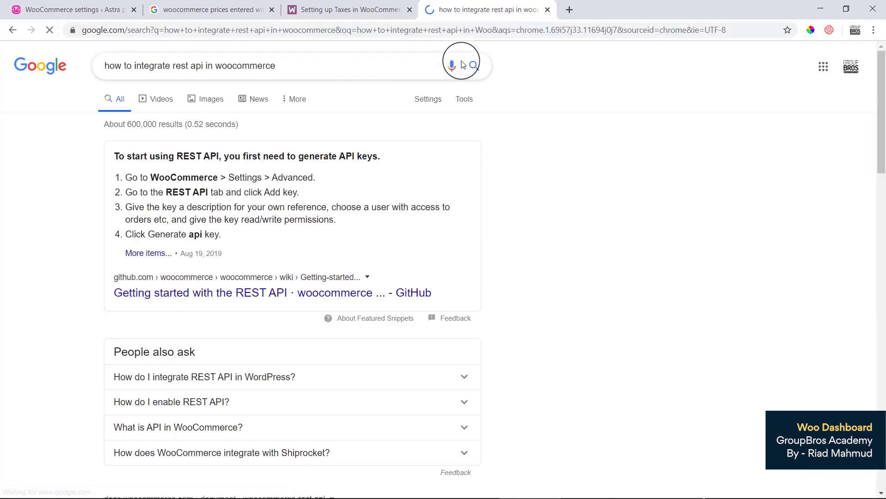
# - Open the GitHub REST API getting-started guide result in a new tab
pyautogui.rightClick(241, 301)
pyautogui.click(254, 306)
pyautogui.scroll(-7, 253, 306)
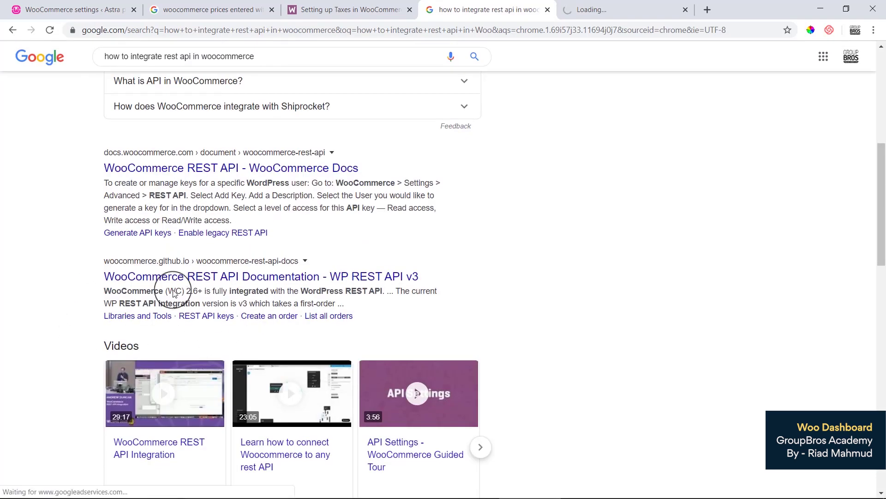
pyautogui.scroll(-3, 149, 421)
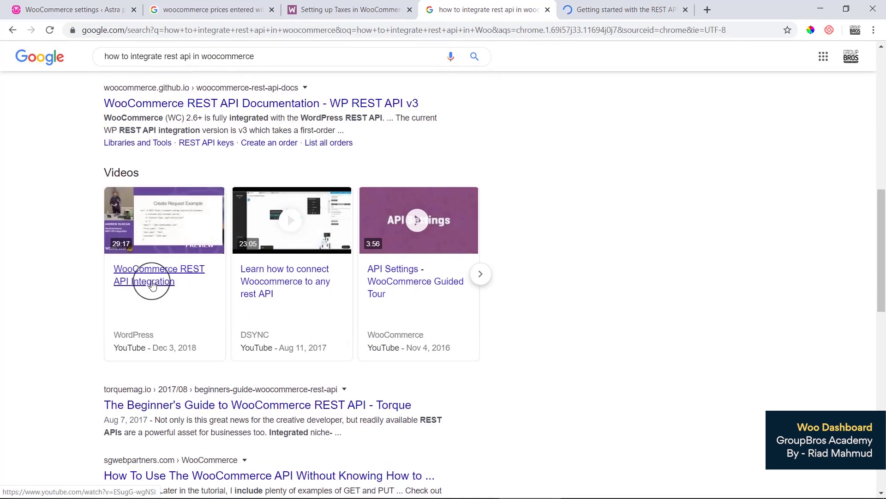